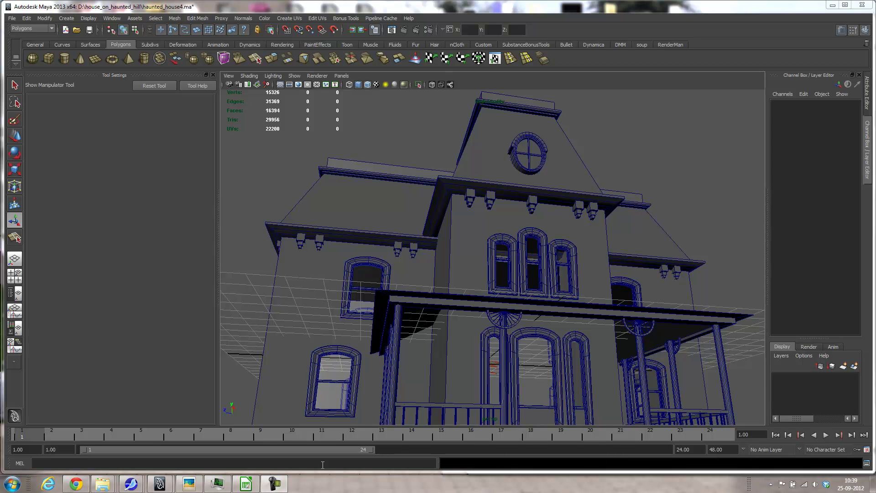
Examine the roof corners of the house in the reference photo and compare them with the model
left_click_drag(539, 228, 448, 261, "alt")
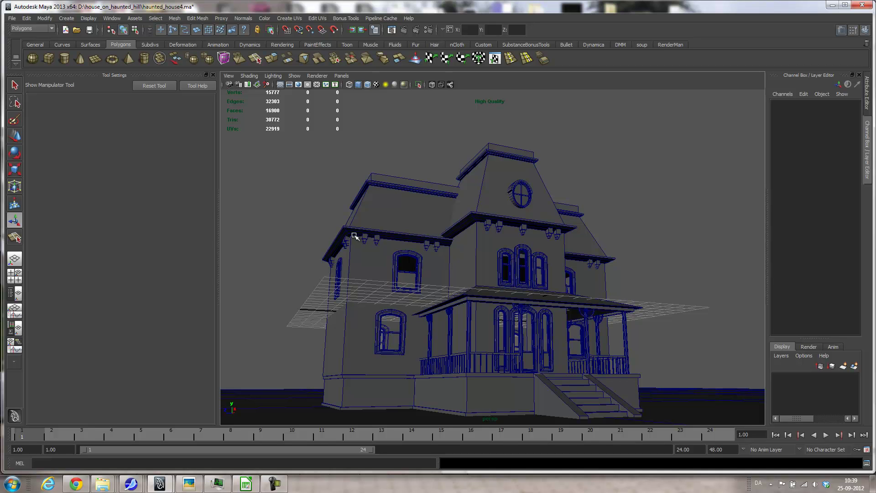
left_click(189, 484)
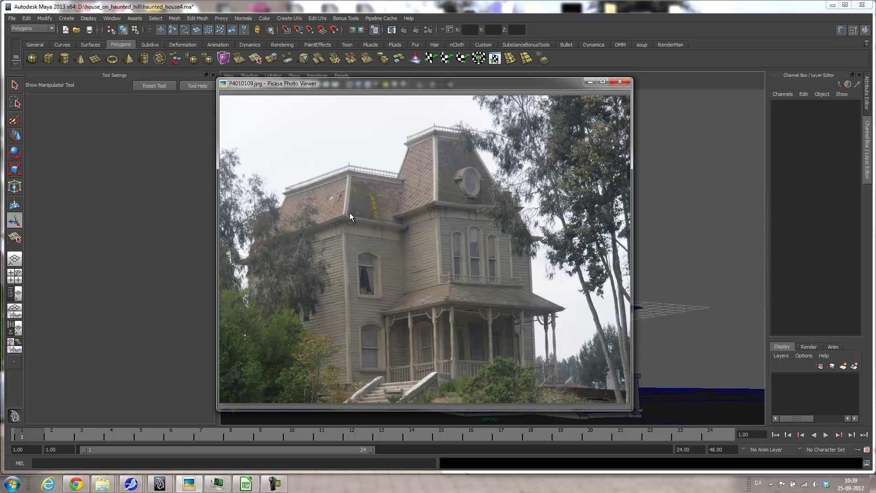
mouse_move(351, 275)
left_click(593, 81)
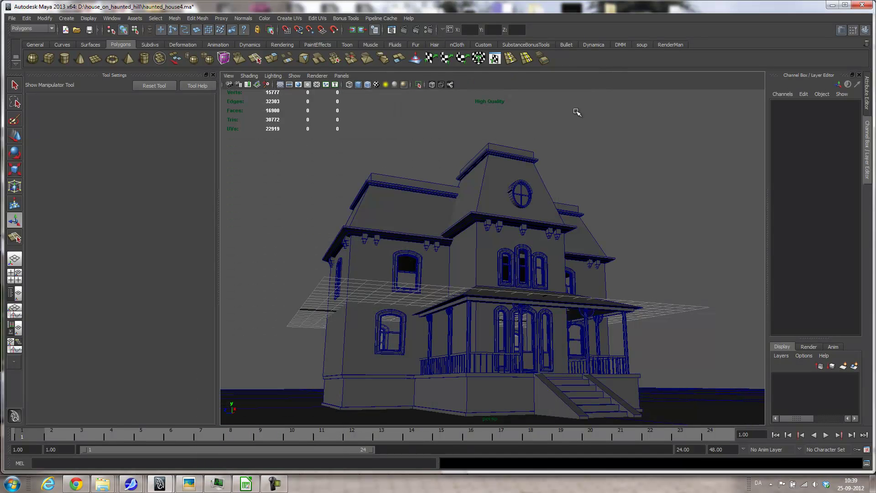
Create a polygon cube and stretch it vertically to a Y scale of about 5.8
left_click_drag(485, 201, 438, 219, "alt")
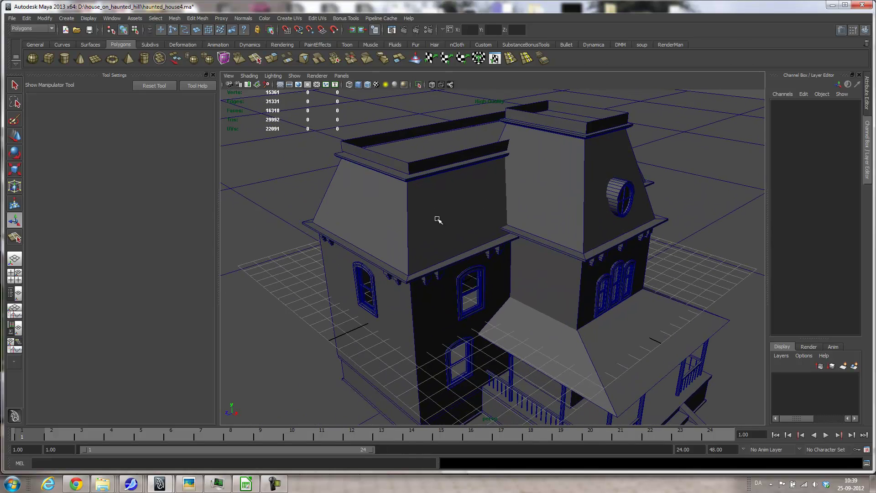
left_click_drag(385, 225, 424, 163, "alt")
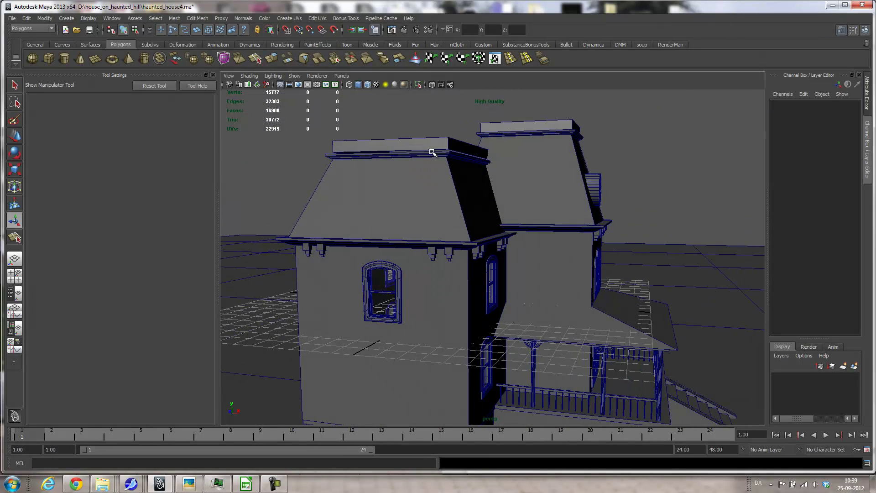
left_click(48, 60)
scroll(445, 257, "down", 5)
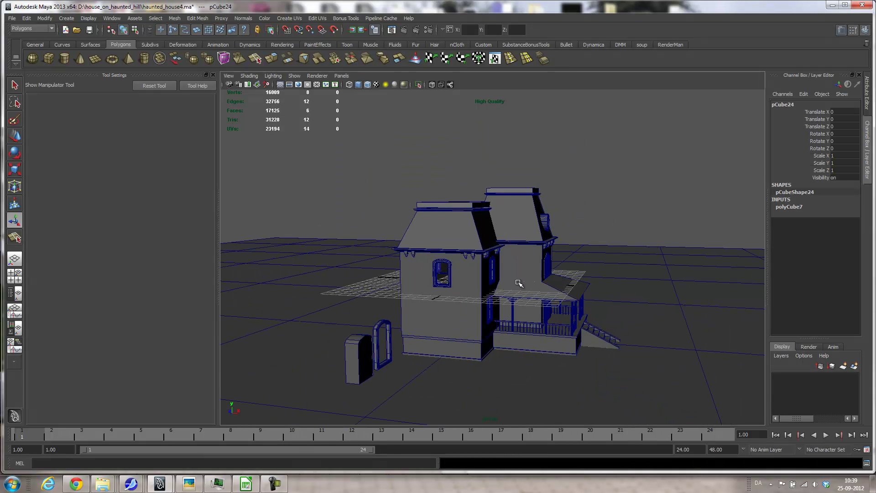
key("r")
left_click_drag(471, 240, 490, 61)
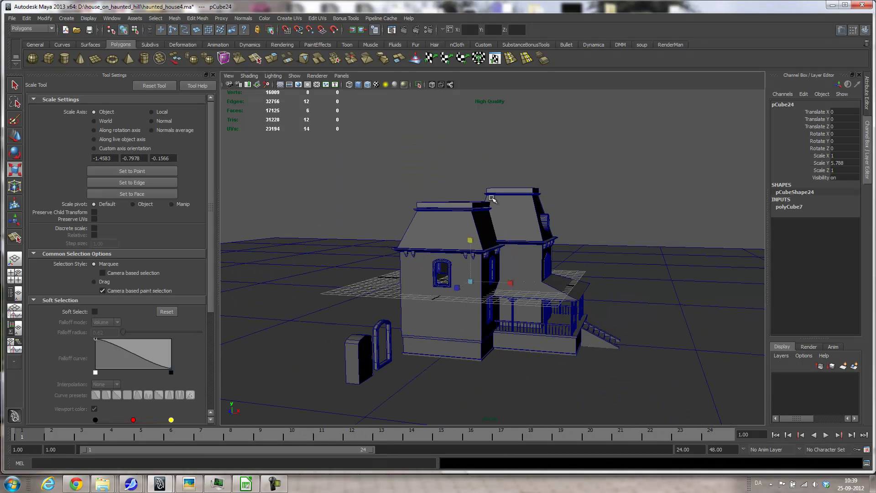
Move the tall box out in front of the house and snap it onto the sloped corner edge of the front tower roof
key("w")
left_click_drag(498, 285, 568, 230)
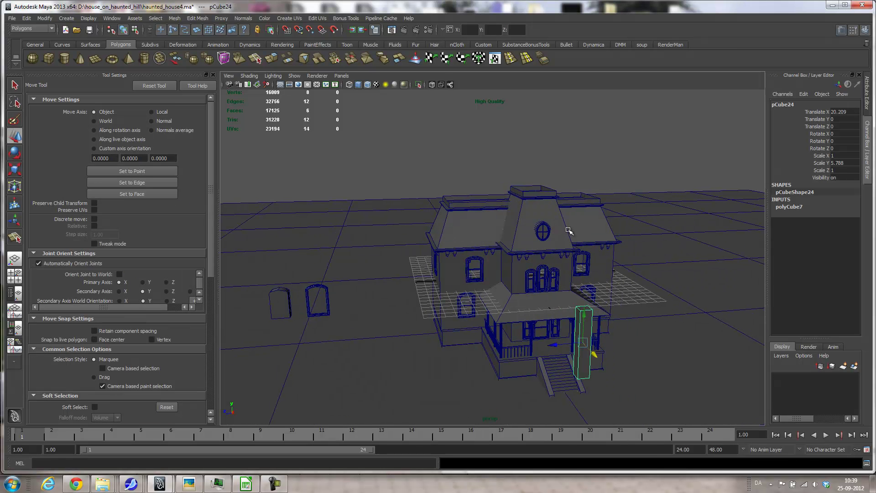
right_click_drag(604, 273, 676, 274, "alt")
left_click_drag(677, 274, 490, 188, "alt")
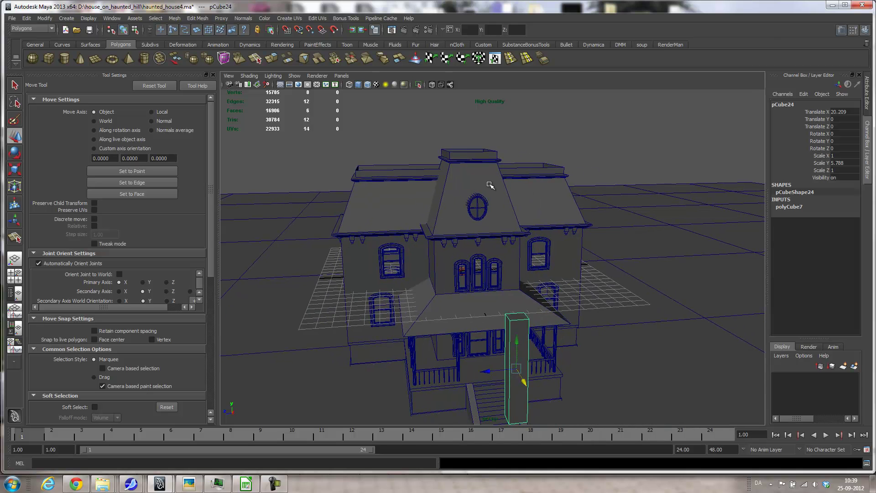
left_click_drag(555, 323, 579, 318, "alt")
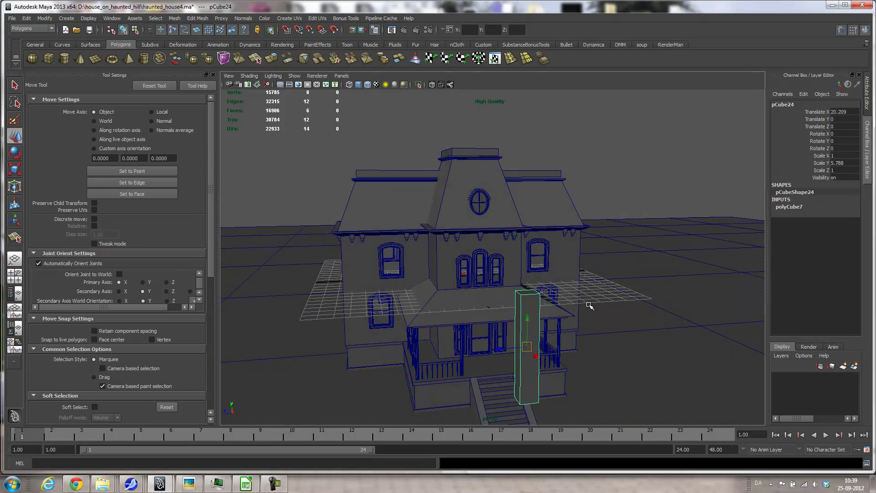
key("c")
middle_click_drag(512, 196, 516, 191)
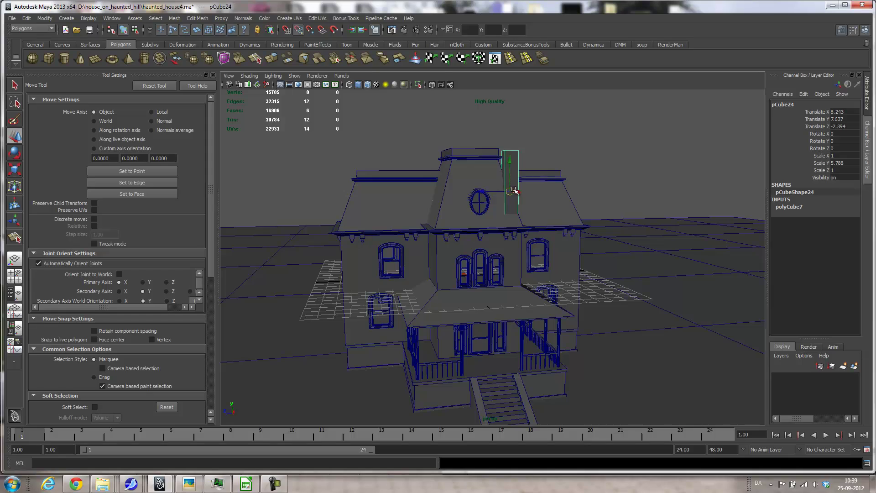
Rotate the box about 17.7° around Z in the front view to match the tower roof's slope
left_click_drag(559, 212, 579, 228, "alt")
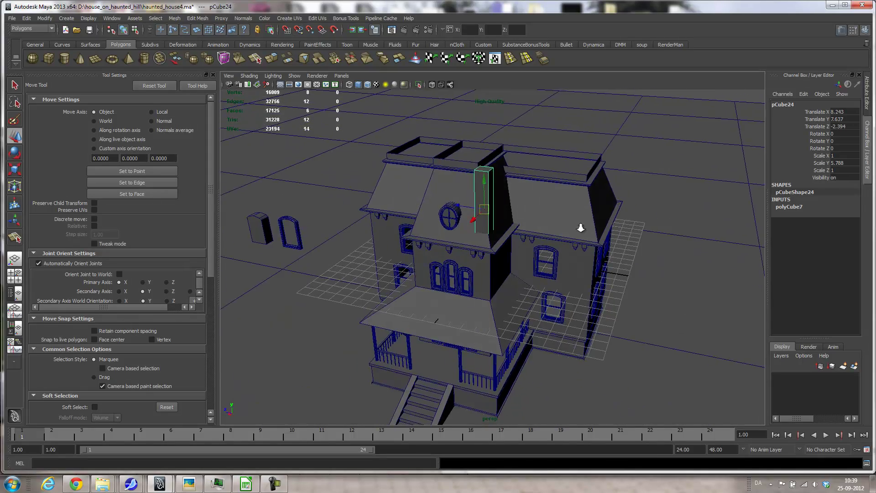
right_click_drag(580, 228, 679, 248, "alt")
middle_click_drag(543, 191, 550, 239, "alt")
mouse_move(550, 239)
left_mouse_down("alt")
mouse_move(550, 230)
mouse_move(550, 248)
left_mouse_up("alt")
key("space")
left_click(549, 227)
middle_click_drag(552, 240, 580, 323, "alt")
right_click_drag(580, 323, 229, 303, "alt")
right_click_drag(582, 303, 703, 313, "alt")
key("e")
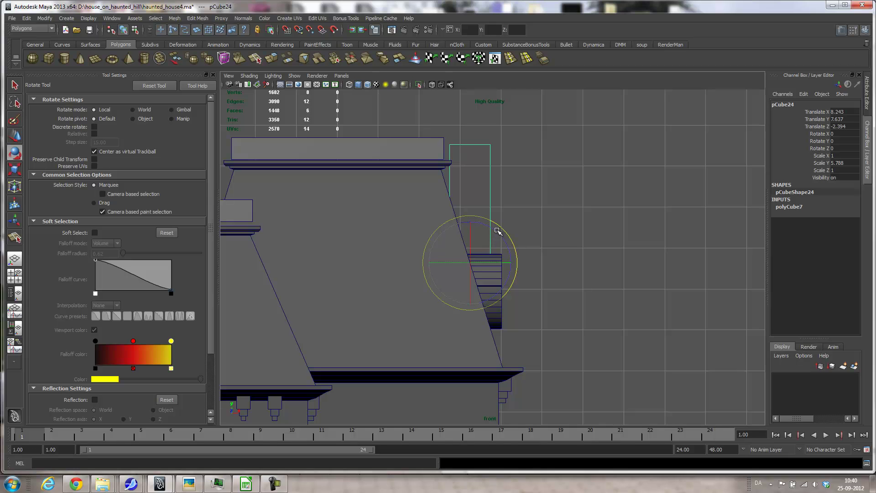
left_click_drag(500, 233, 490, 224)
key("ctrl+z")
left_click_drag(490, 224, 491, 222)
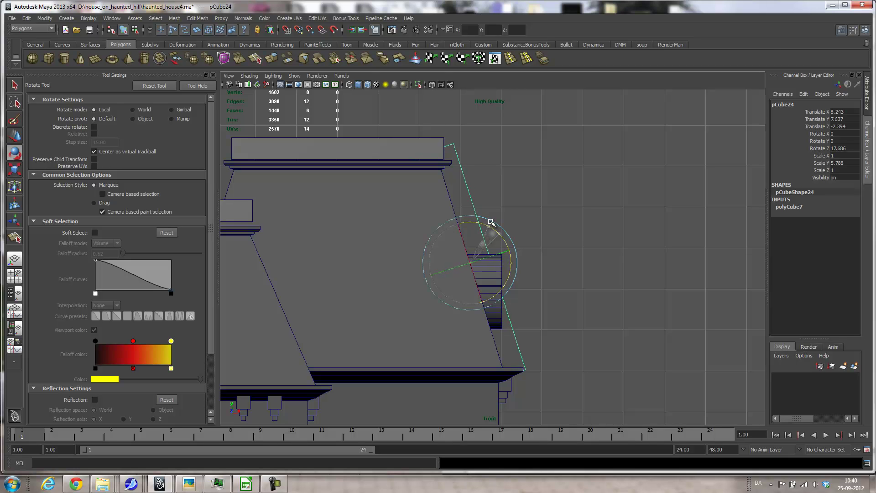
Tilt the box in the side view along the tower roof's corner edge, to about 16.4° in X, -5.1° in Y and 16.9° in Z
key("space")
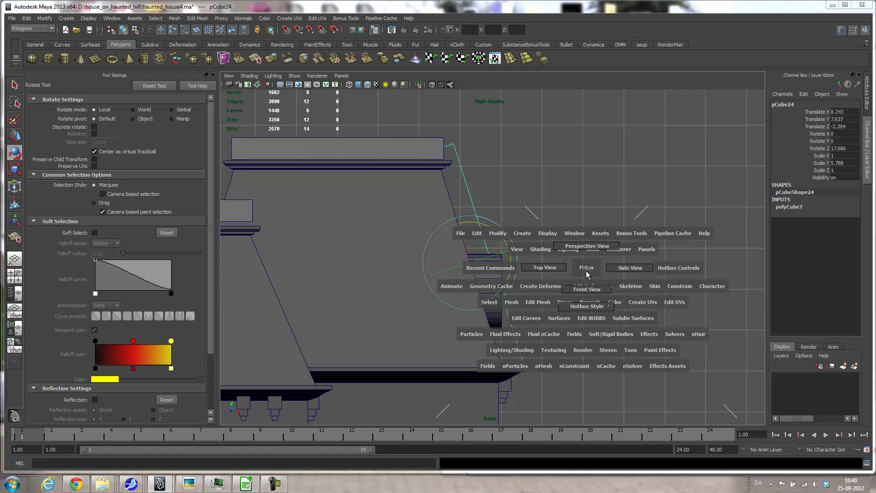
left_click_drag(587, 268, 616, 268)
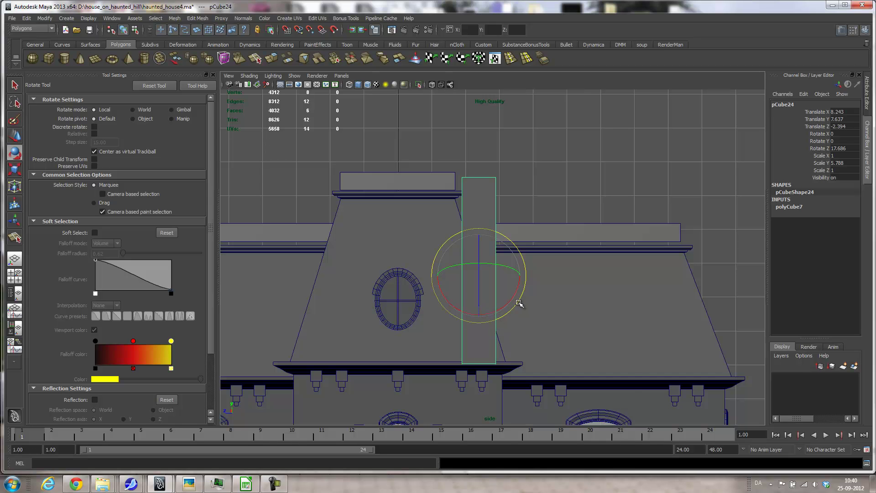
key("4")
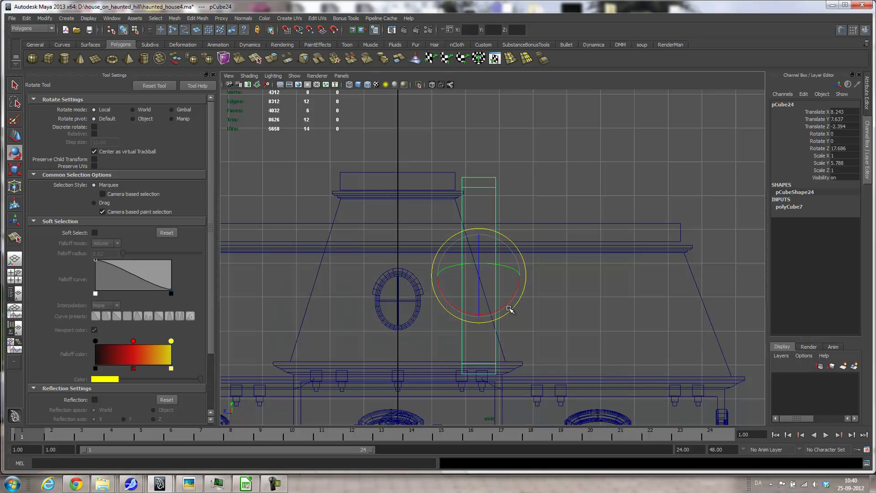
left_click_drag(507, 314, 524, 309)
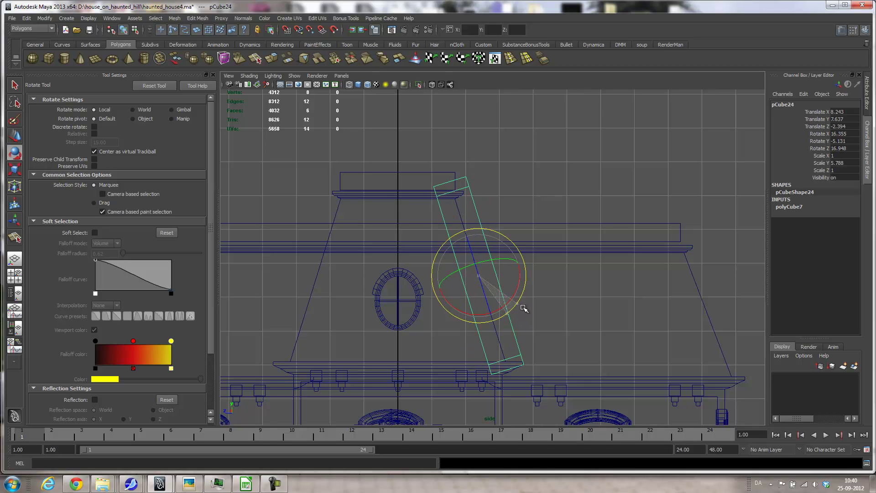
right_click_drag(470, 313, 442, 327, "alt")
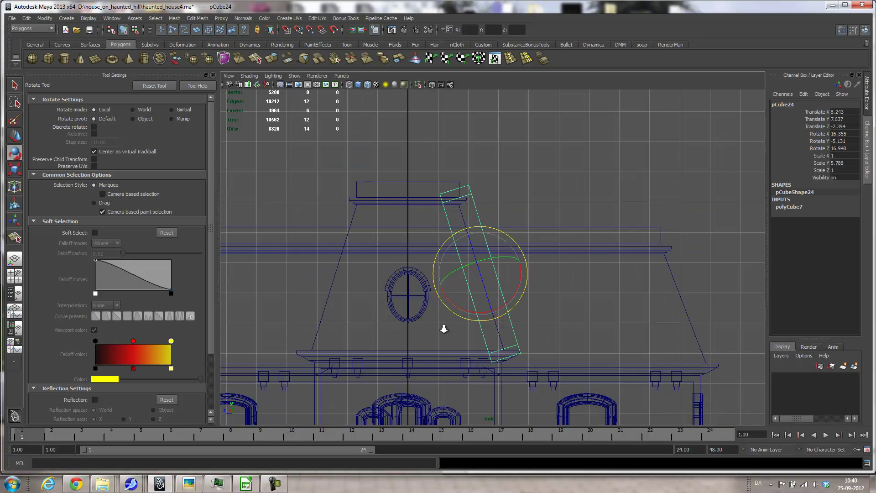
Scale the box into a strip about 0.38 in X and Z and about 5.3 in Y, spanning the tower roof's corner edge
key("space")
left_click_drag(572, 326, 570, 305)
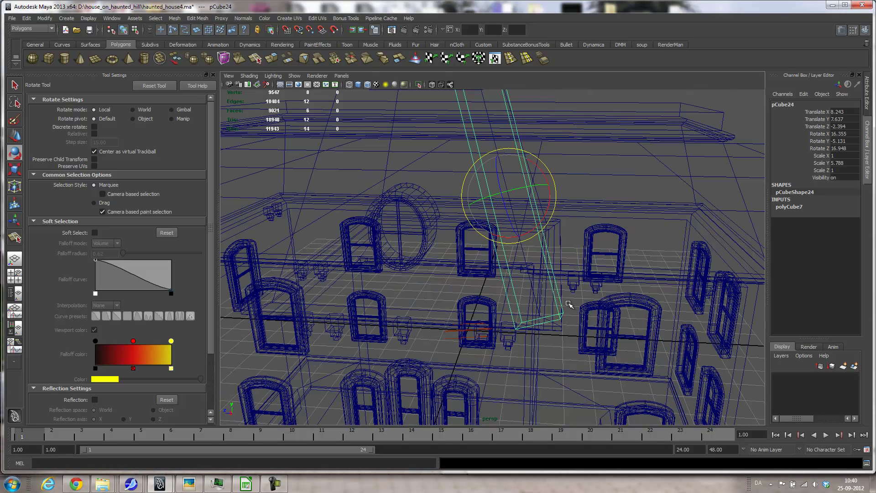
key("5")
right_click_drag(595, 268, 577, 270, "alt")
left_click_drag(576, 270, 523, 280, "alt")
right_click_drag(514, 287, 579, 286, "alt")
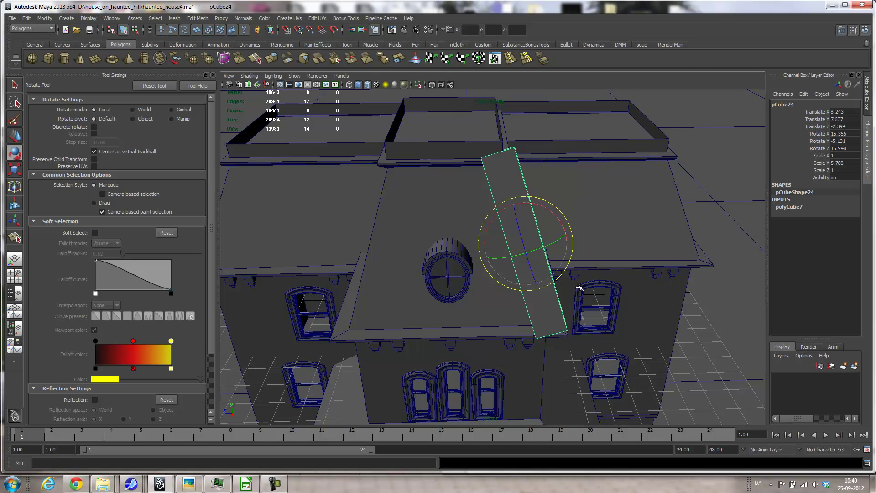
key("r")
left_click_drag(525, 244, 470, 240)
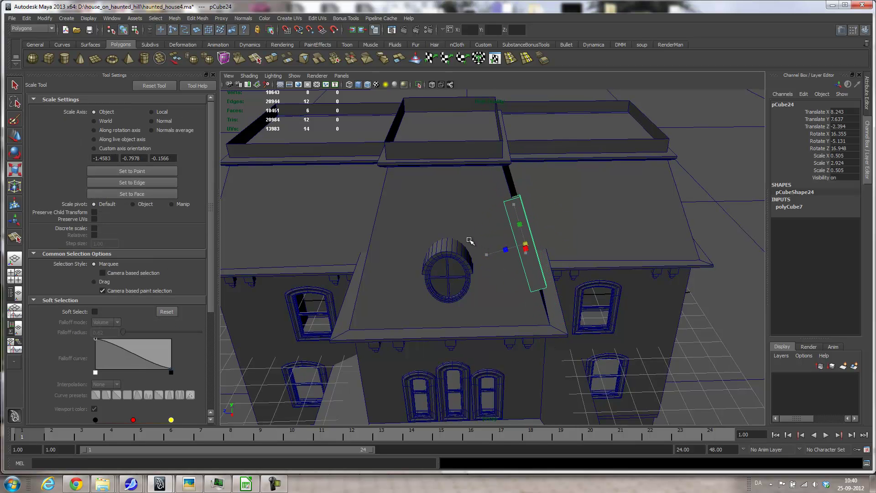
left_click_drag(512, 205, 507, 174)
left_click_drag(562, 245, 472, 206, "alt")
key("w")
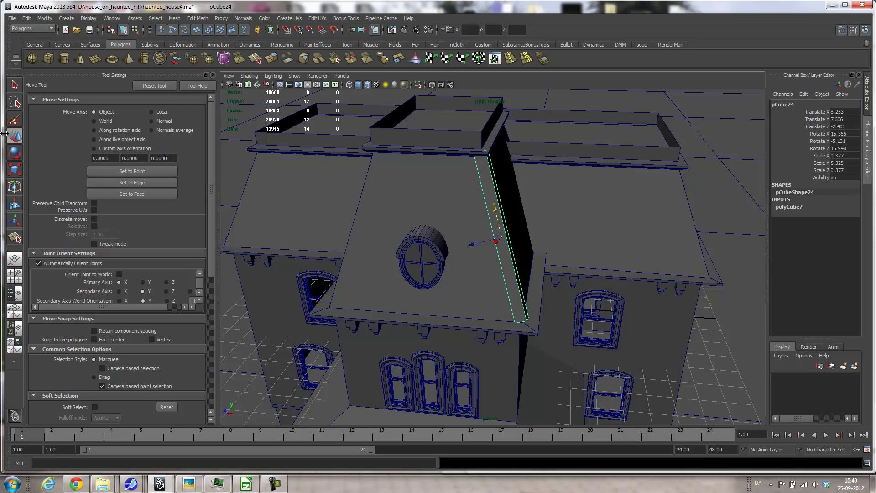
Try moving the corner strip upward along the world Y axis
left_click(105, 122)
left_click_drag(609, 217, 553, 211, "alt")
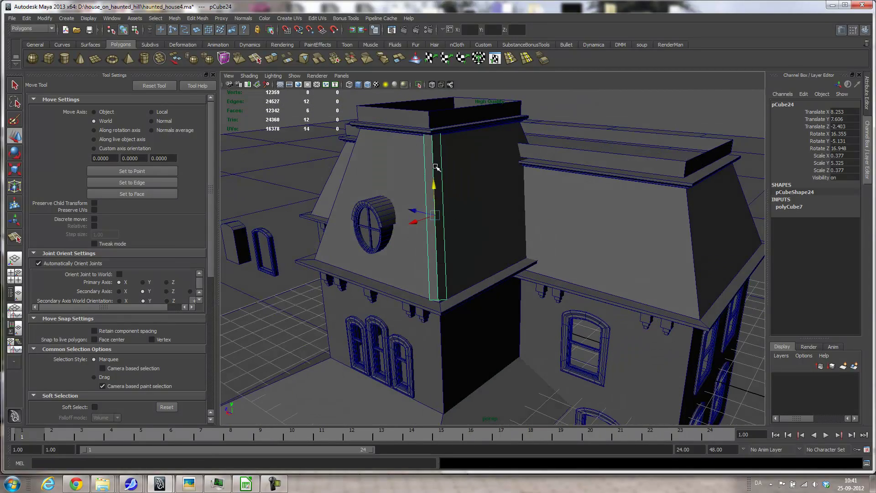
left_click_drag(509, 254, 561, 169, "alt")
key("ctrl+z")
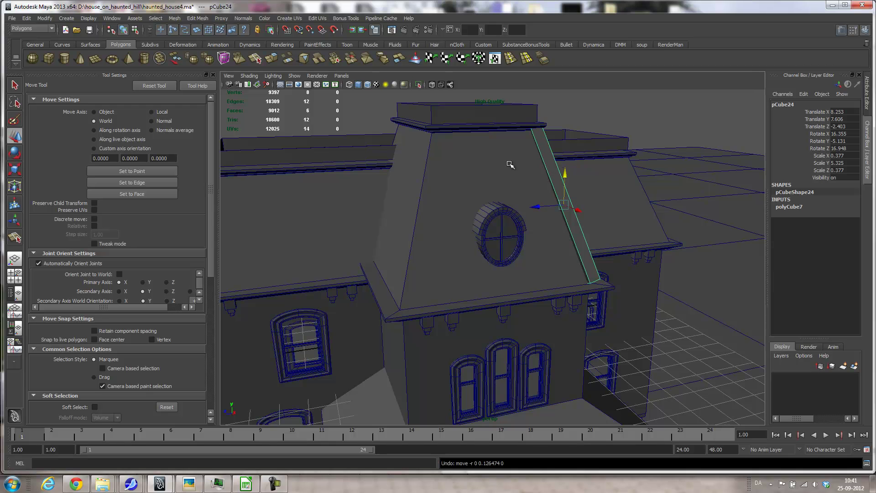
left_click(104, 112)
Slide the strip down along its own axis to about Y 7.56 and set its Y scale to about 5.5
left_click_drag(588, 202, 547, 215, "alt")
right_click_drag(546, 215, 562, 218, "alt")
left_click_drag(532, 192, 614, 211, "alt")
key("r")
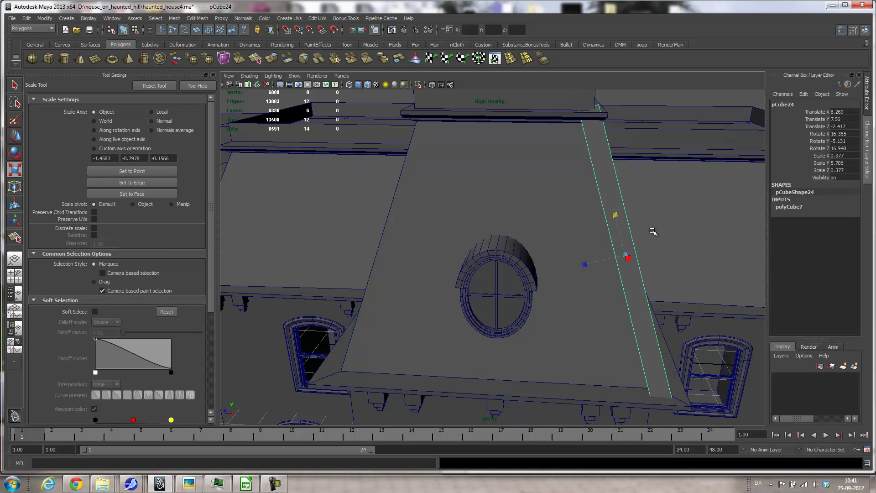
left_click_drag(654, 231, 635, 234, "alt")
left_click_drag(561, 240, 563, 247)
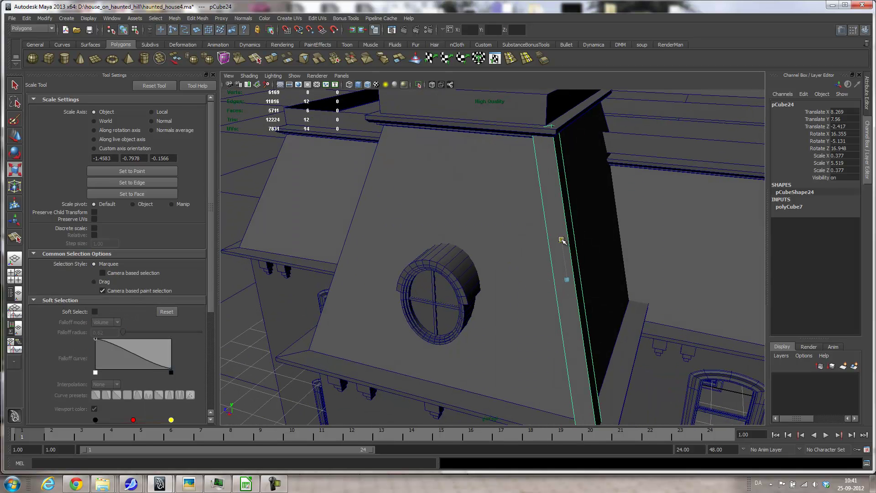
left_click_drag(632, 277, 643, 258, "alt")
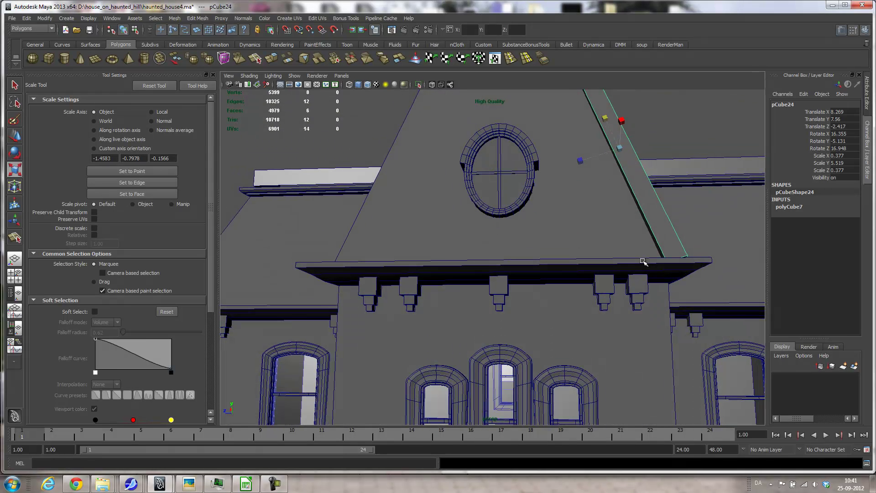
Lower the strip to about Y 7.47 and scale it to about 0.24 in X and Z and 5.59 in Y
key("w")
left_click_drag(614, 146, 610, 129)
left_click_drag(635, 163, 619, 233, "alt")
key("r")
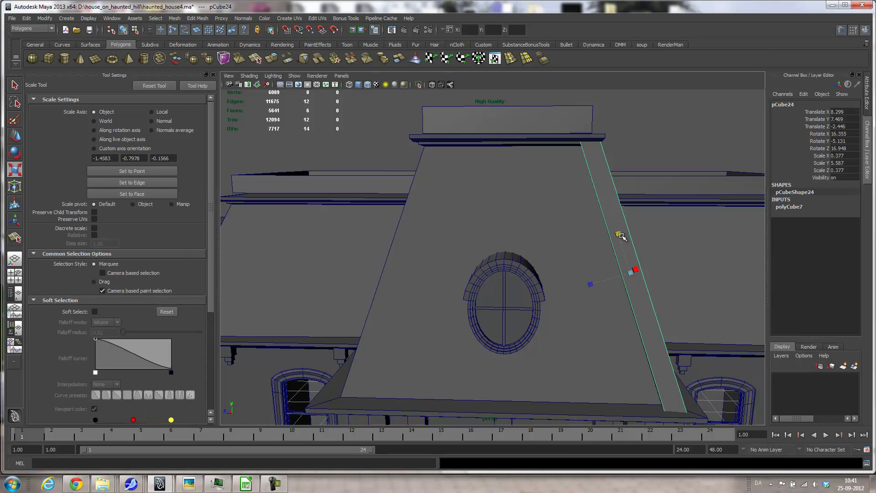
left_click_drag(618, 235, 640, 255, "ctrl")
Move the thinned strip against the tower roof's corner edge, to about X 8.26, Y 7.46, Z -2.45
left_click_drag(698, 299, 533, 251, "alt")
key("w")
left_click_drag(383, 202, 553, 254)
left_click_drag(636, 269, 757, 271, "alt")
left_click_drag(704, 273, 555, 274, "alt")
left_click_drag(343, 192, 581, 338)
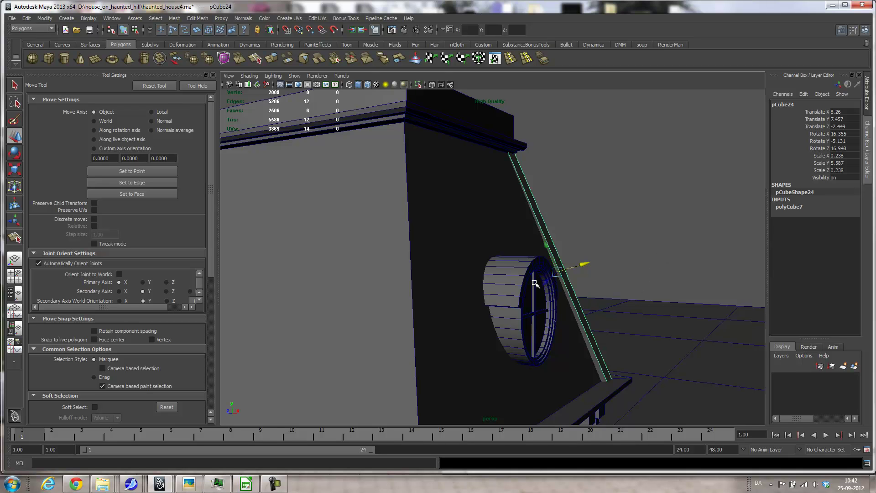
left_click_drag(638, 252, 542, 266, "alt")
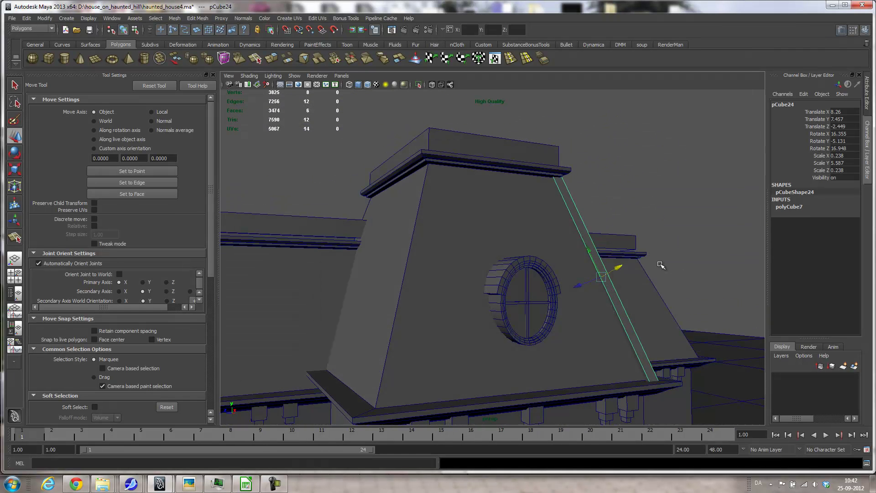
Fine-tune the strip's rotation to about 16.6° in X, -4.5° in Y and 16.1° in Z so it follows the roof corner
key("e")
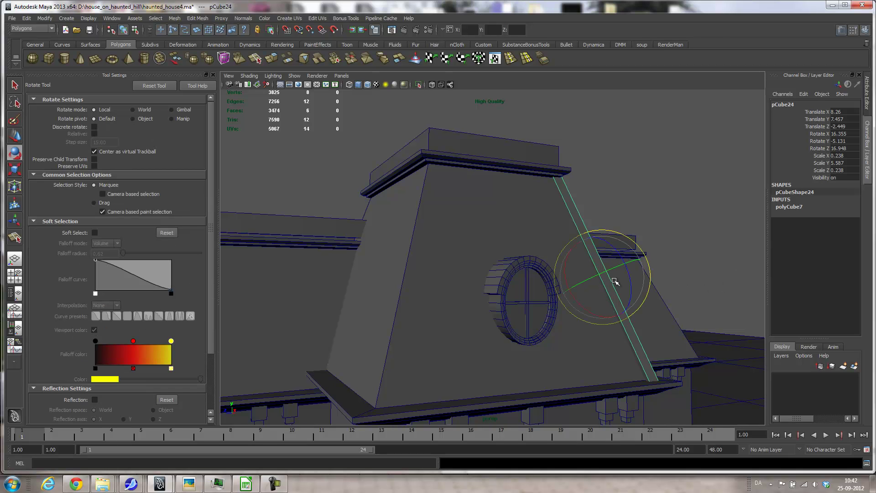
left_click_drag(648, 261, 527, 270)
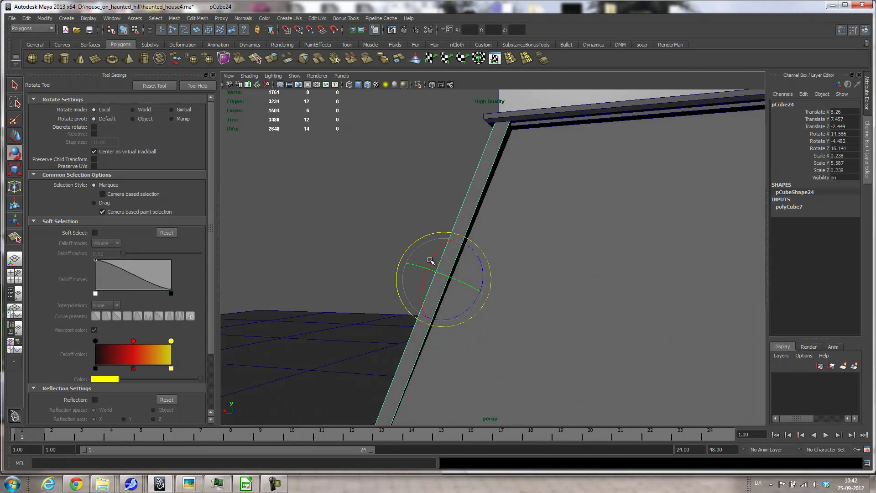
left_click_drag(430, 260, 705, 292)
left_click_drag(582, 293, 599, 305, "alt")
right_click_drag(680, 302, 581, 304, "alt")
mouse_move(581, 304)
left_mouse_down("alt")
mouse_move(532, 300)
mouse_move(573, 314)
left_mouse_up("alt")
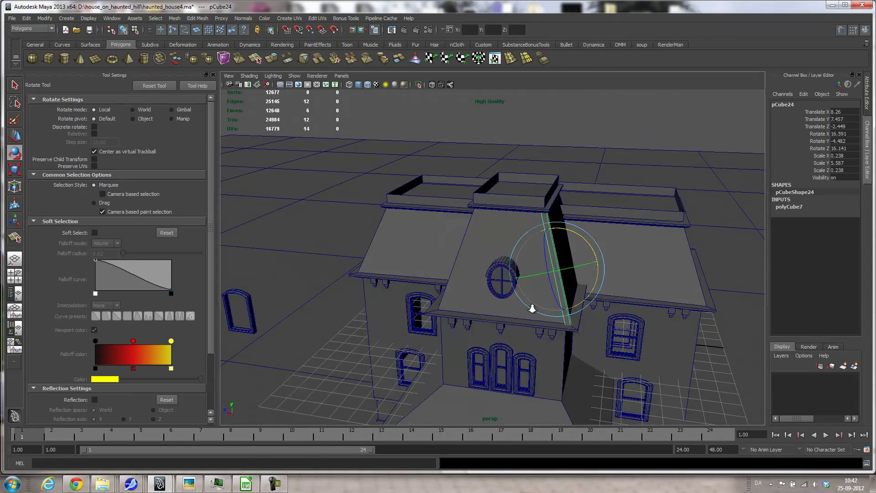
Duplicate the corner strip and move one copy clear of the house, to about X 8.19, Y 10.18, Z -11.28
right_click_drag(532, 307, 684, 308, "alt")
key("ctrl+d")
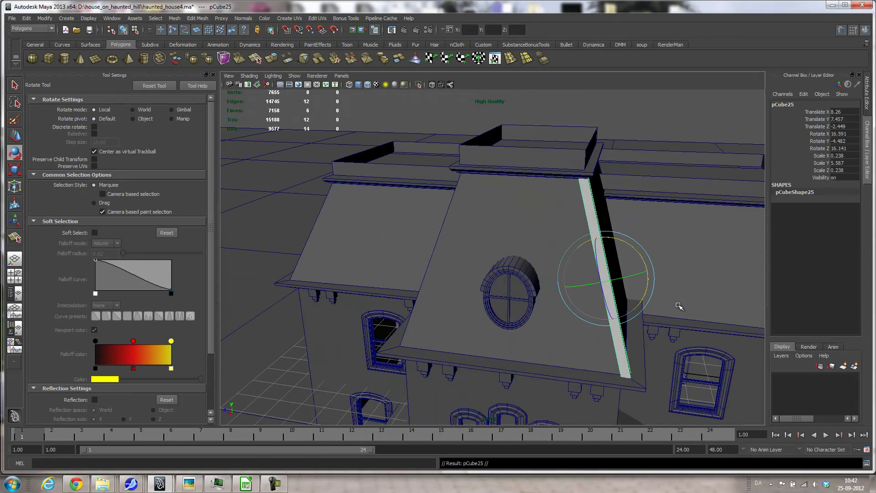
key("w")
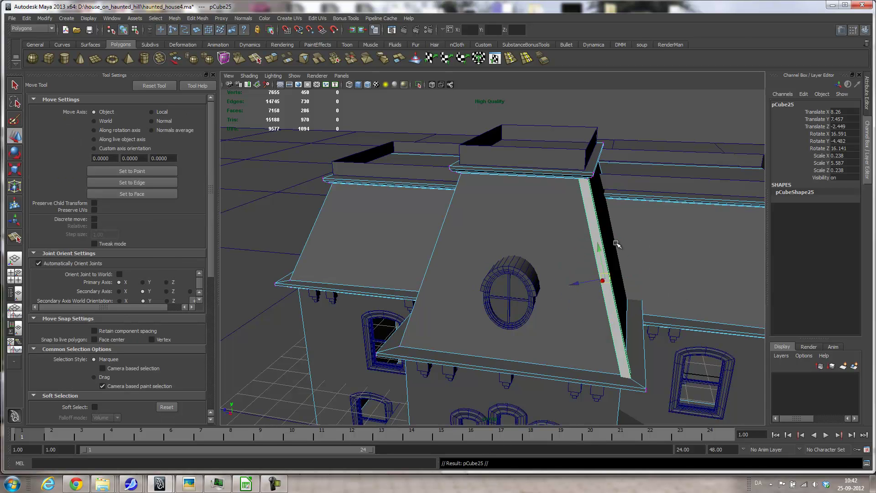
left_click(593, 216)
left_click_drag(587, 280, 698, 260)
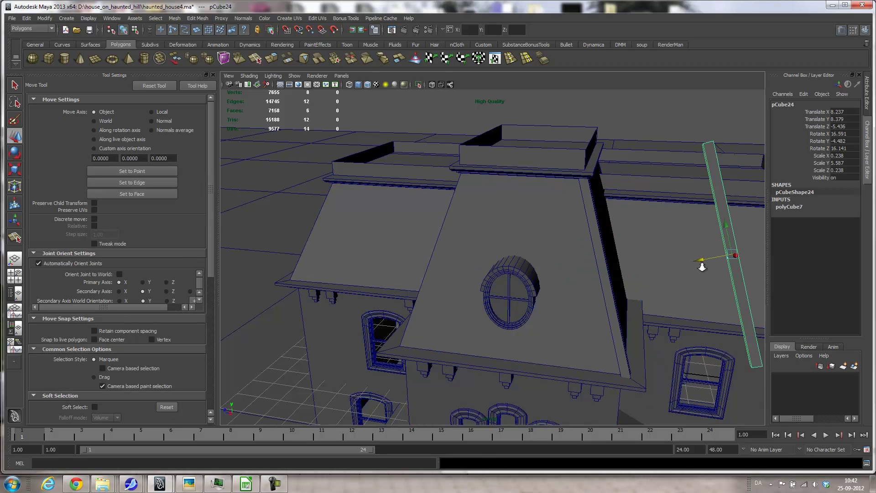
right_click_drag(698, 260, 634, 261, "alt")
left_click_drag(582, 259, 754, 209)
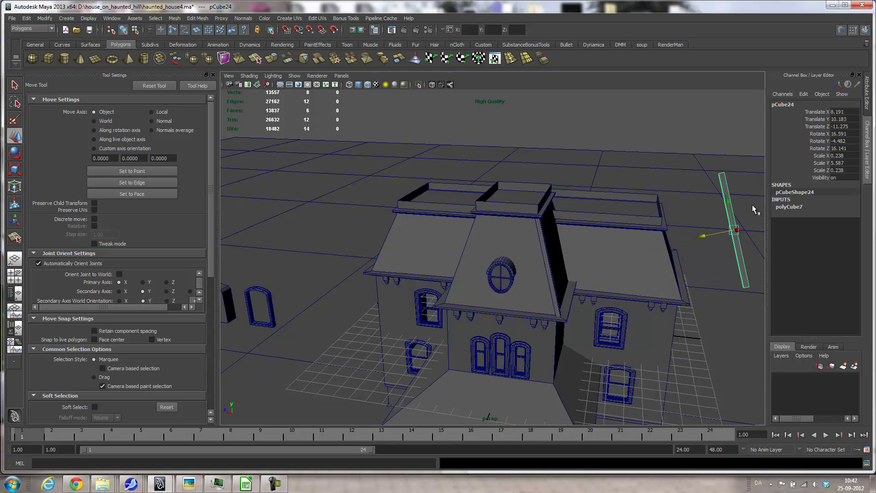
Reset the copy's translation and rotation to 0, and move it along Z to about 16.83, beside the house
left_click_drag(838, 113, 843, 155)
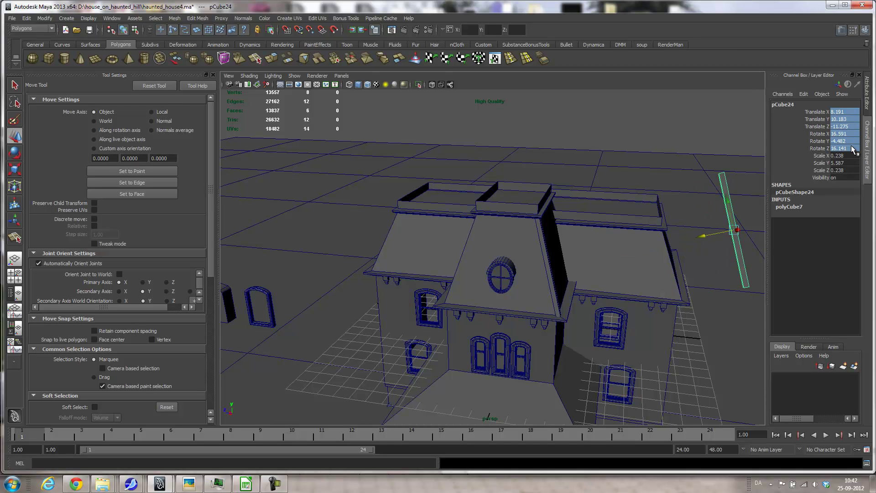
type("0")
key("Return")
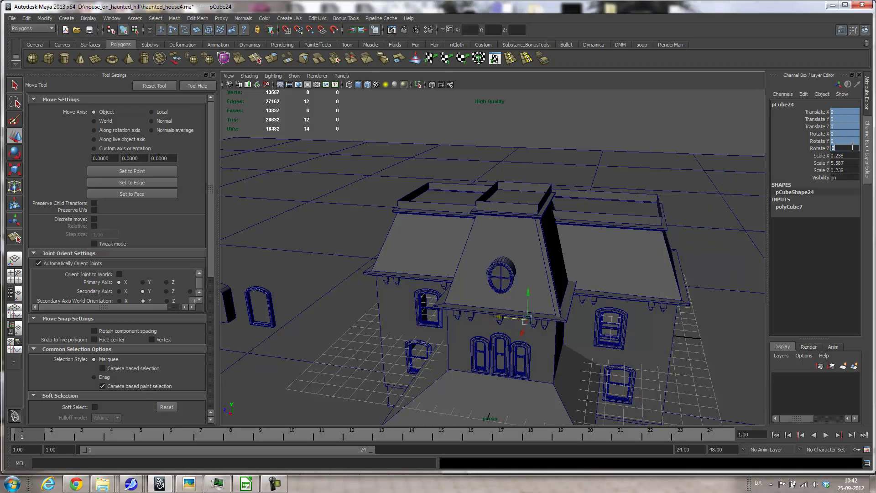
left_click_drag(500, 315, 306, 302)
left_click_drag(365, 316, 585, 221, "alt")
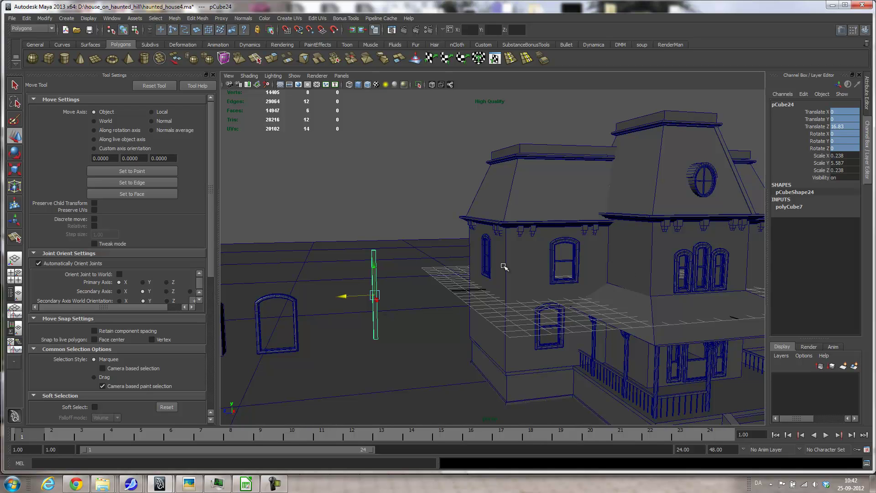
Select one long edge of the loose strip plus the tower roof's bare front corner edge, and convert the selection to vertices
left_click(664, 174)
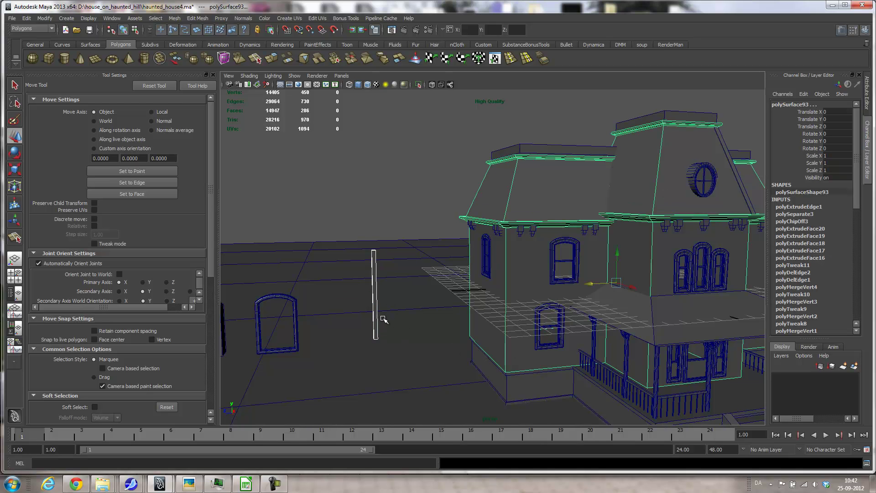
right_click_drag(401, 321, 413, 313, "alt")
right_click_drag(331, 305, 334, 280)
left_click(331, 279)
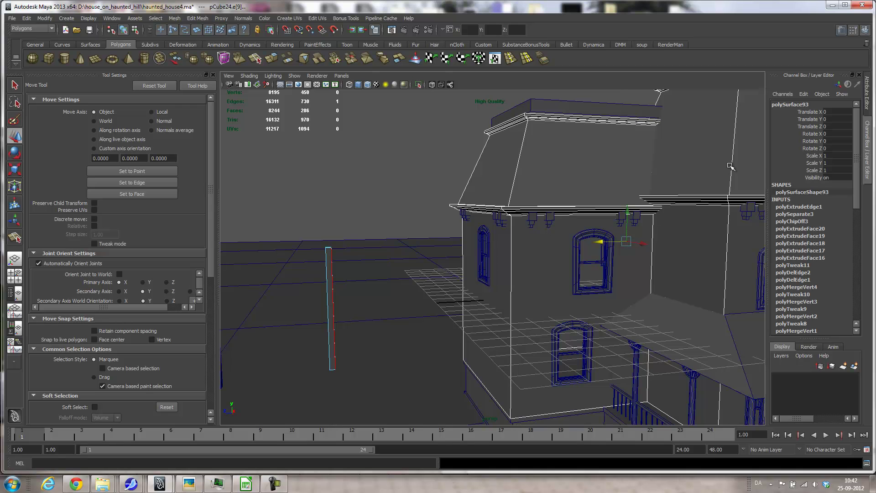
right_click_drag(731, 166, 732, 145)
left_click(731, 145)
left_click_drag(626, 309, 441, 349, "alt")
right_click_drag(575, 293, 352, 300, "alt")
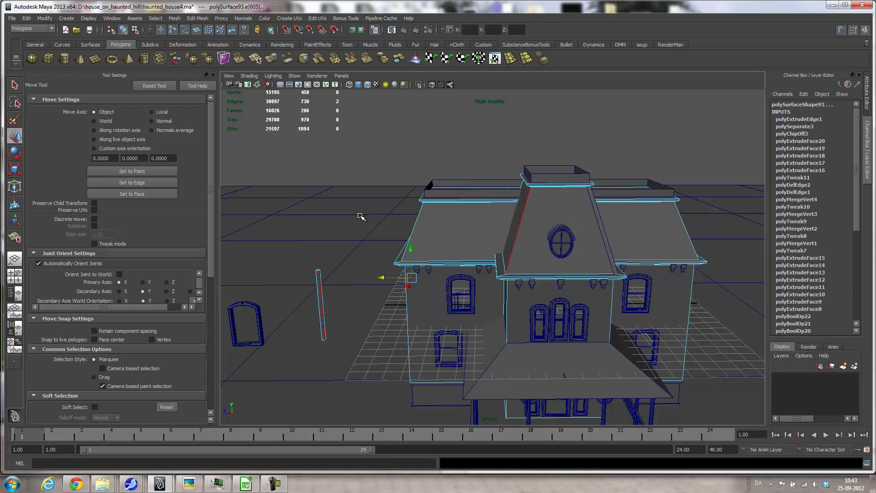
right_click(371, 158, "ctrl")
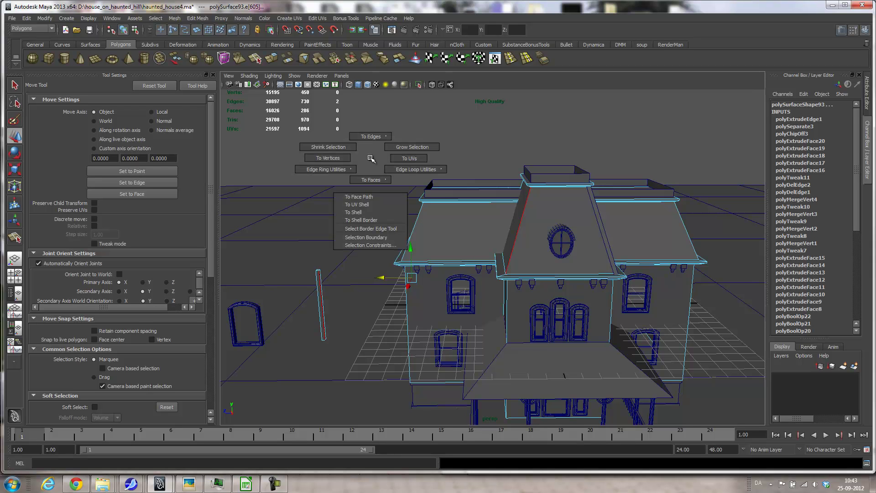
left_click(328, 158)
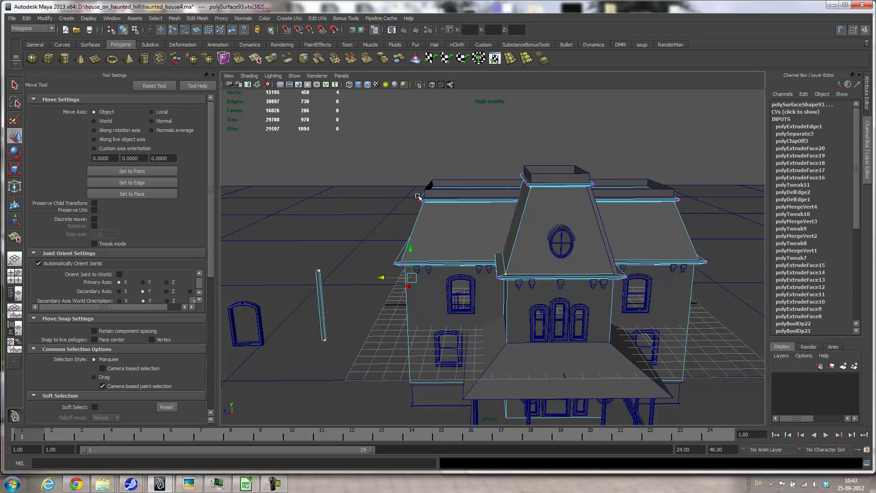
left_click_drag(404, 223, 363, 239, "alt")
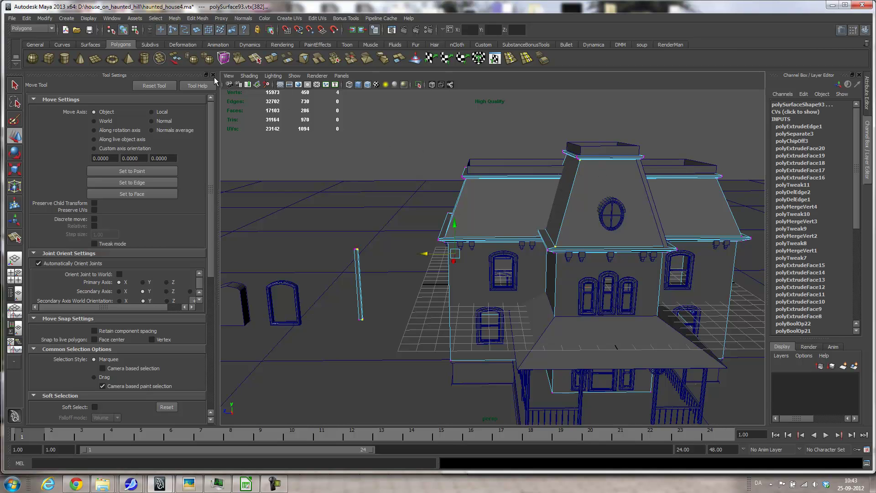
Snap the strip onto the tower roof's corner edge using 2 Points to 2 Points with the Object and Middle options
left_click(40, 18)
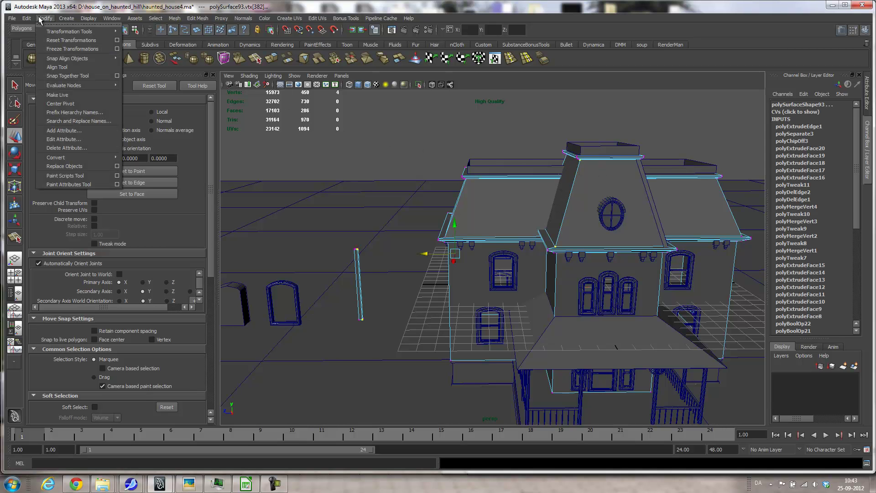
mouse_move(53, 60)
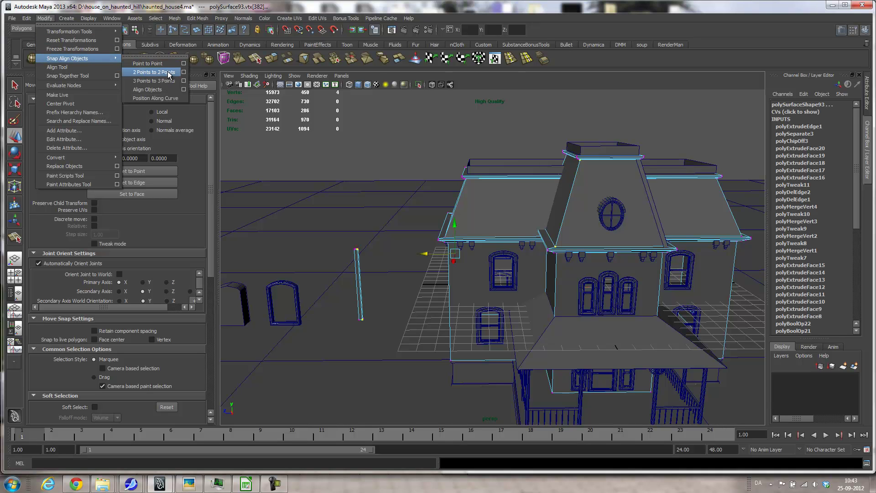
left_click(184, 73)
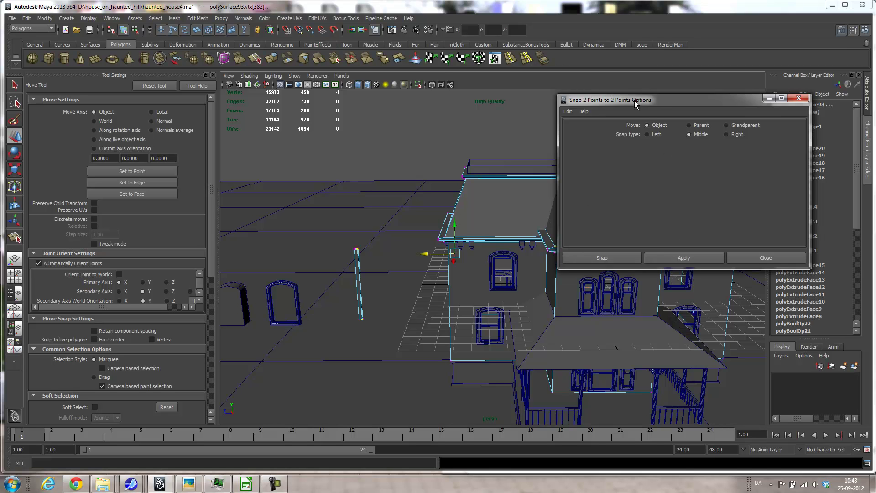
left_click_drag(634, 100, 722, 99)
left_click(772, 256)
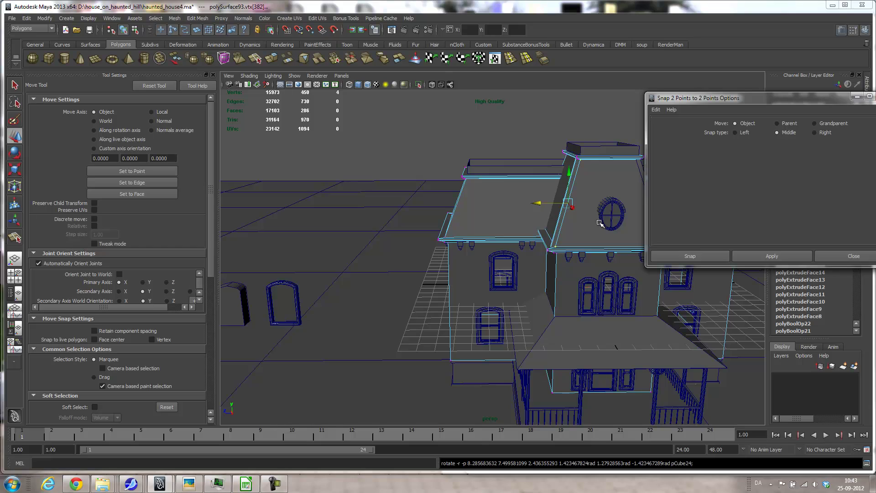
left_click_drag(565, 207, 514, 306, "alt")
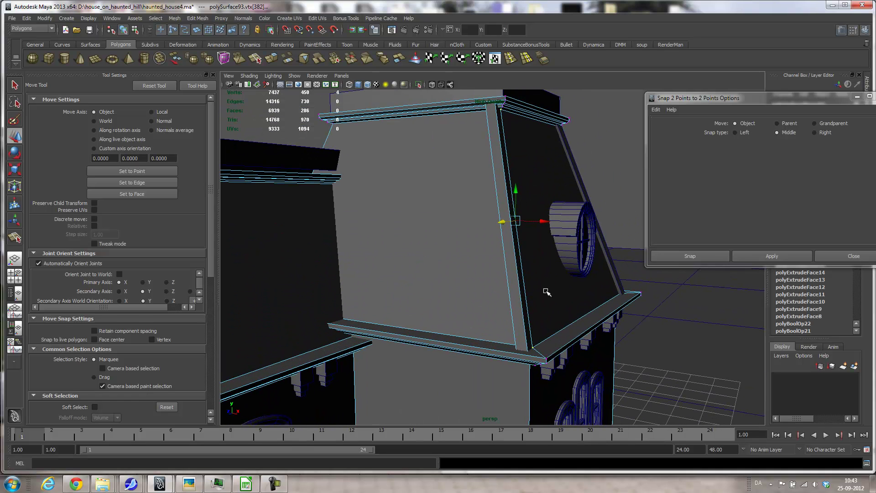
left_click_drag(708, 98, 649, 98)
left_click(799, 254)
left_click_drag(799, 254, 389, 184, "alt")
Reposition the snapped strip along world axes to about X 8.26, Y 7.5, Z 2.37 so it sits over the tower roof corner
right_click_drag(389, 184, 410, 166)
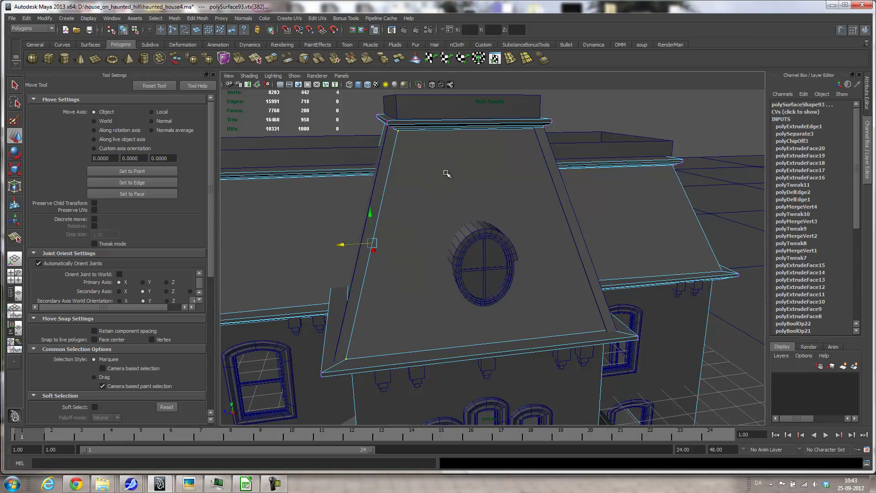
left_click(413, 192)
left_click(378, 183)
left_click_drag(444, 199, 493, 192, "alt")
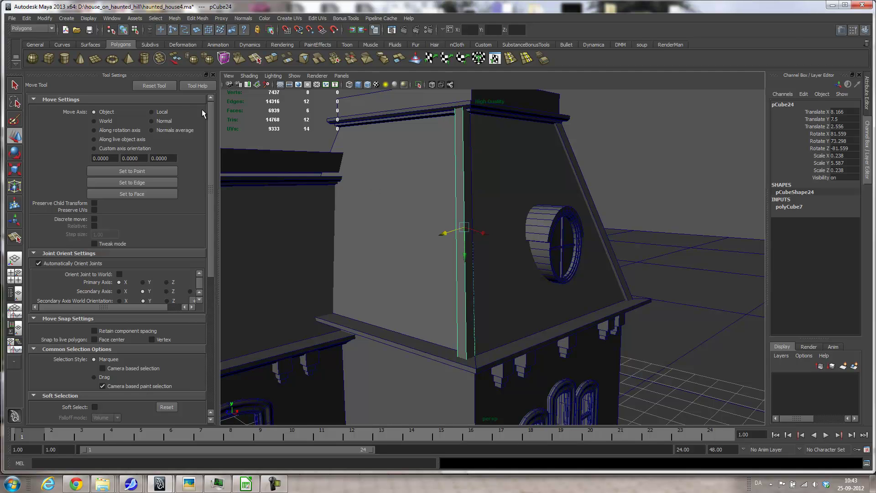
left_click(108, 122)
left_click_drag(493, 246, 523, 240, "alt")
left_click_drag(395, 246, 467, 292, "alt")
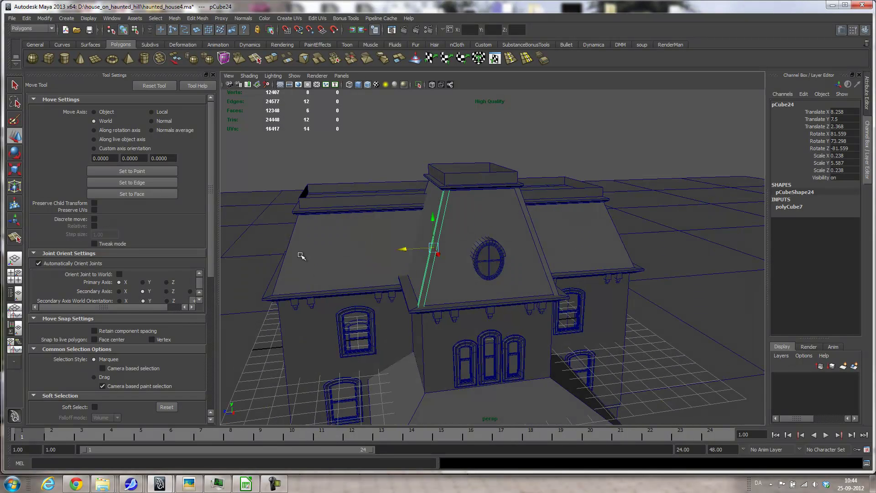
left_click_drag(506, 312, 545, 323, "alt")
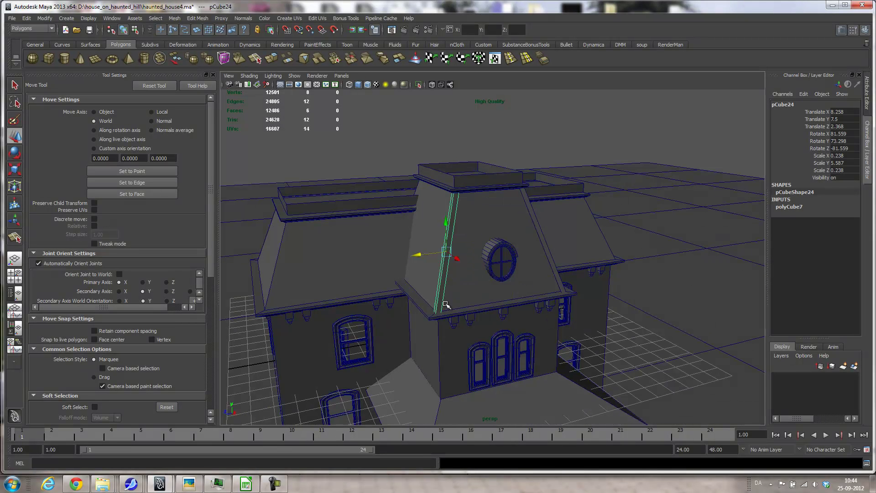
Duplicate the tower corner strip and move the copy along Z to about 15.45, clear of the side wing
key("ctrl+d")
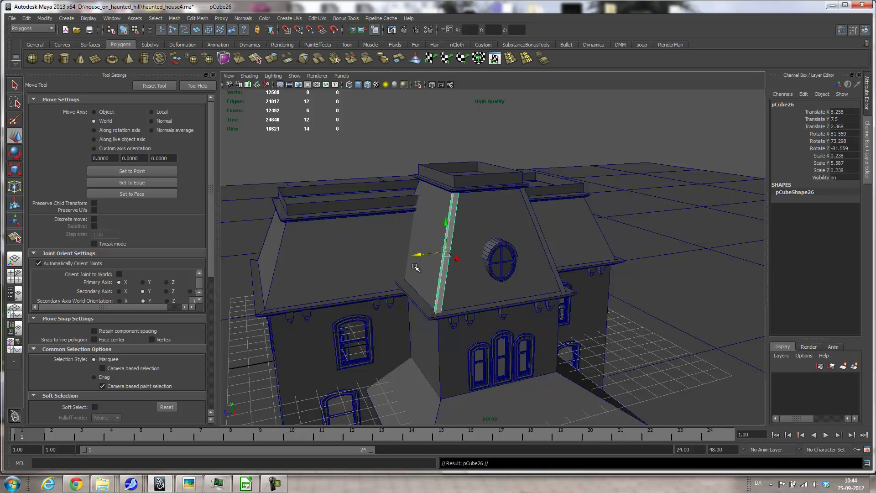
left_click_drag(418, 254, 230, 284)
scroll(333, 281, "down", 4)
left_click_drag(333, 270, 237, 285)
scroll(348, 302, "up", 4)
middle_click_drag(349, 301, 488, 261, "alt")
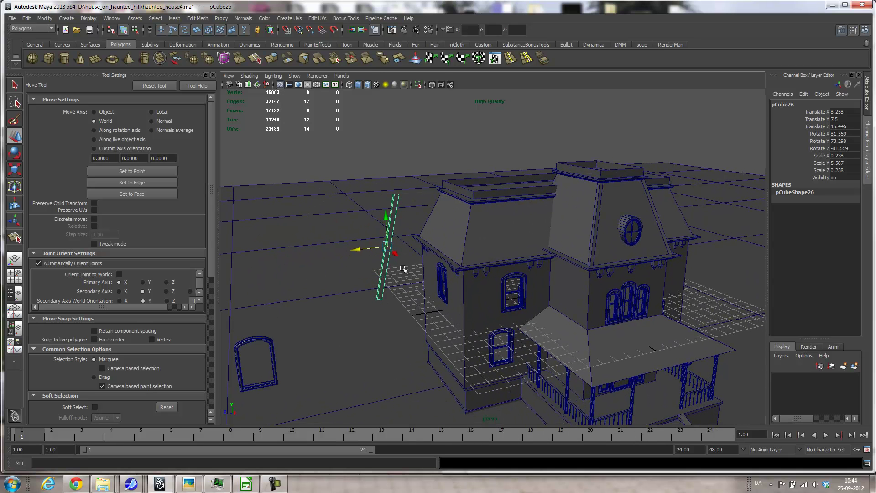
Select a long edge of the new strip and the side wing roof's front corner edge, and convert them to vertices
left_click(485, 245)
right_click_drag(384, 255, 383, 243)
left_click(392, 245)
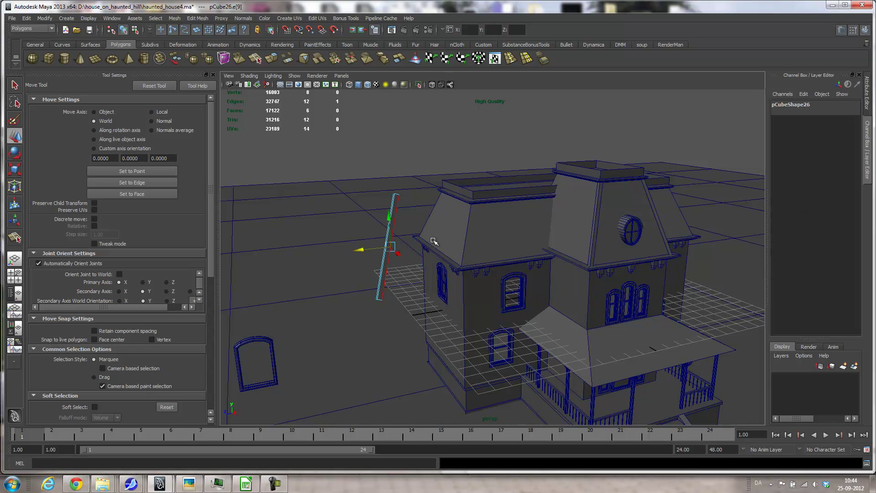
right_click_drag(382, 309, 387, 252)
left_click(498, 243)
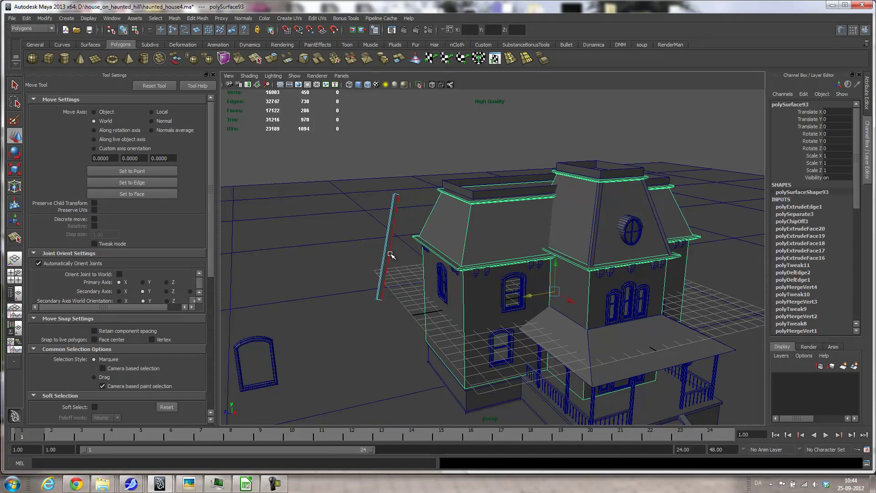
left_click(391, 254, "shift")
right_click_drag(470, 243, 469, 243)
left_click(470, 222)
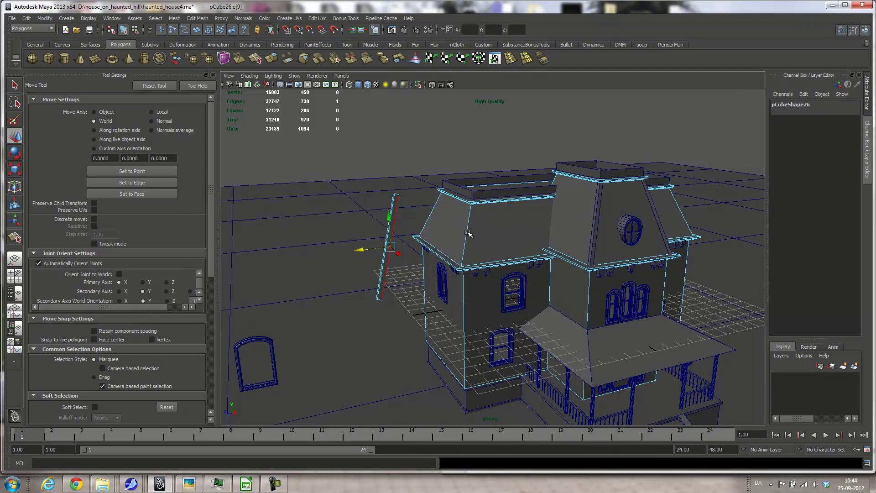
left_click(465, 237, "shift")
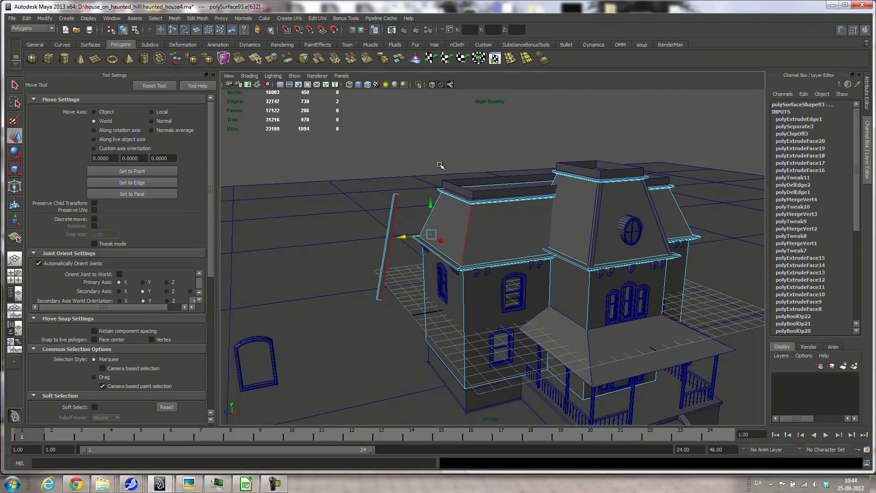
right_click_drag(428, 140, 396, 142, "ctrl")
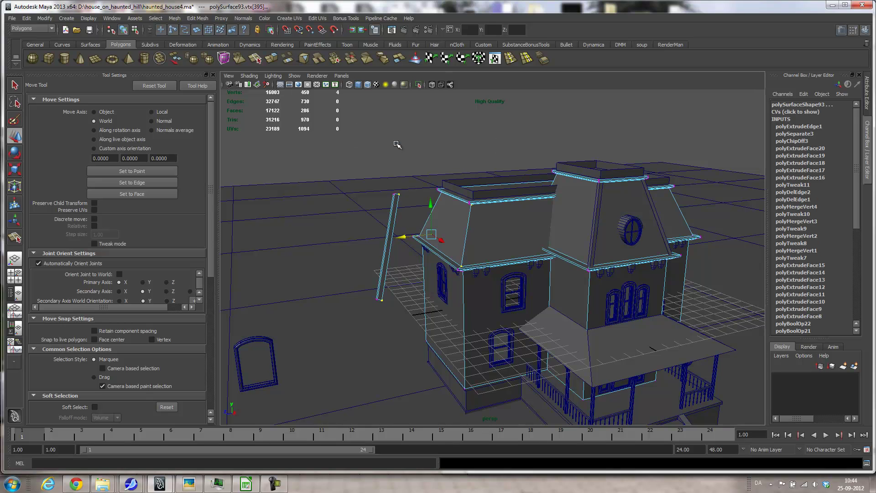
Snap the new strip onto the side wing's roof corner using 2 Points to 2 Points
left_click(55, 19)
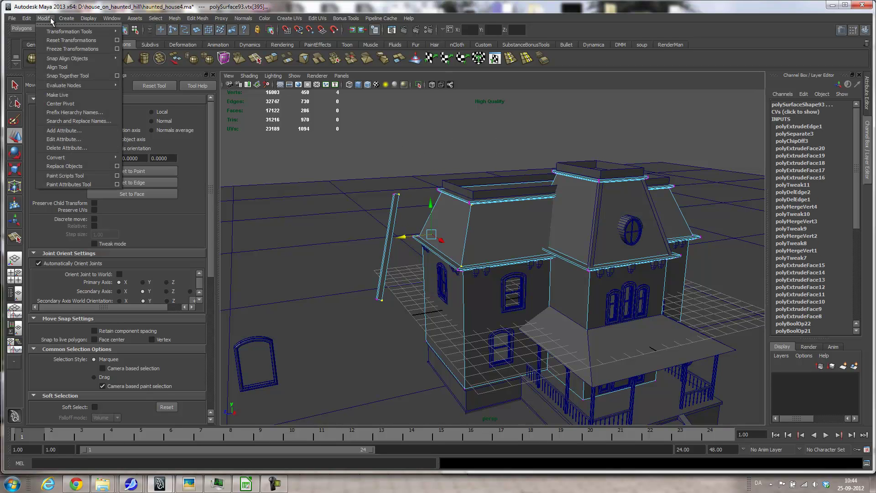
mouse_move(57, 62)
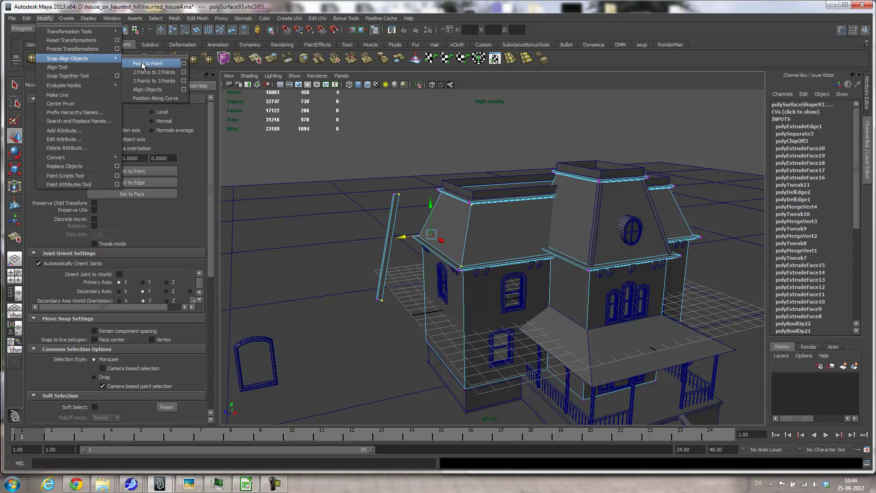
left_click(154, 73)
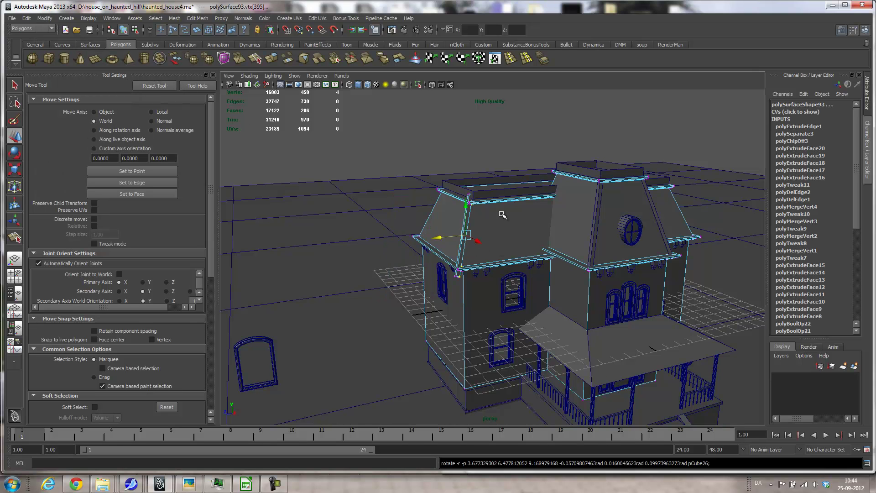
Shorten the side wing's corner strip to a Y scale of about 4.54 so it fits between the roof trims
left_click_drag(546, 293, 442, 277, "alt")
right_click_drag(442, 277, 667, 288, "alt")
left_click(398, 226)
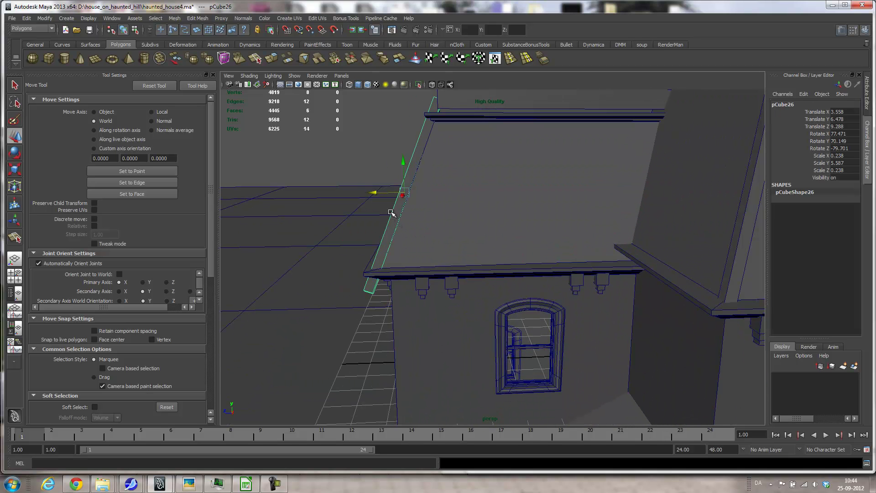
key("r")
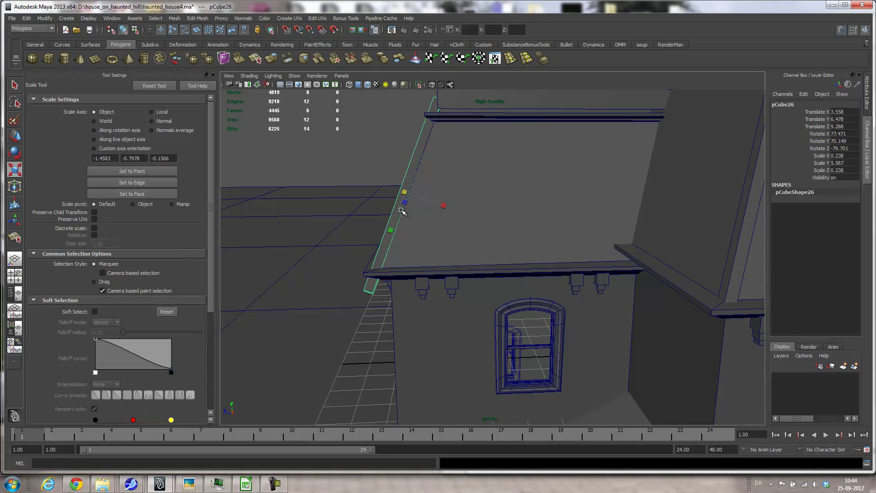
left_click_drag(430, 243, 478, 241, "alt")
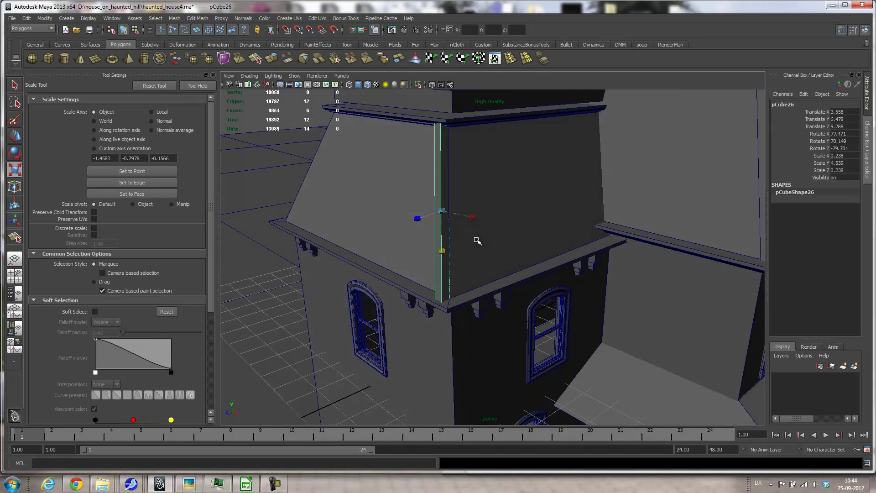
Nudge the side wing's roof corner strip to about X 3.62, Z 9.16, and move a duplicate of it clear of the house
key("w")
mouse_move(457, 218)
left_mouse_down()
mouse_move(364, 217)
mouse_move(407, 221)
mouse_move(438, 210)
mouse_move(468, 231)
left_mouse_up()
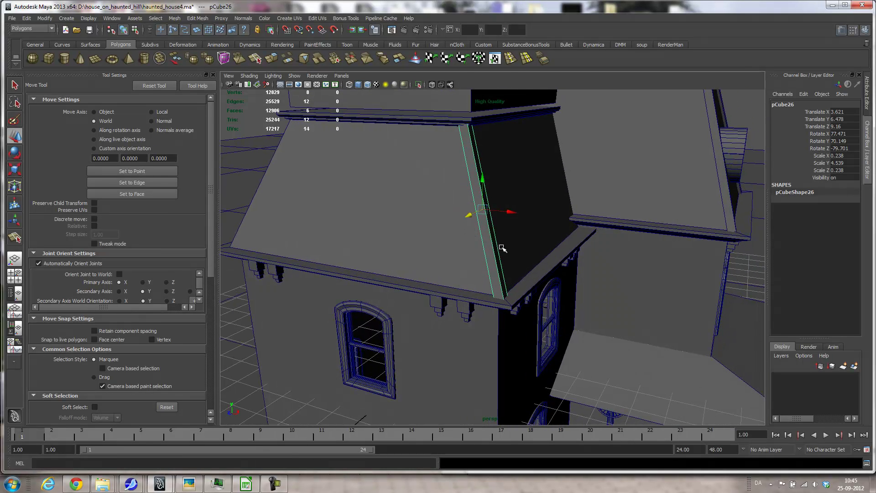
key("ctrl+d")
left_click_drag(469, 215, 381, 287)
Select a long edge of the duplicated strip together with the side wing roof's rear outer corner edge
middle_click_drag(445, 222, 609, 228, "alt")
left_click_drag(609, 228, 647, 225, "alt")
left_click(659, 181)
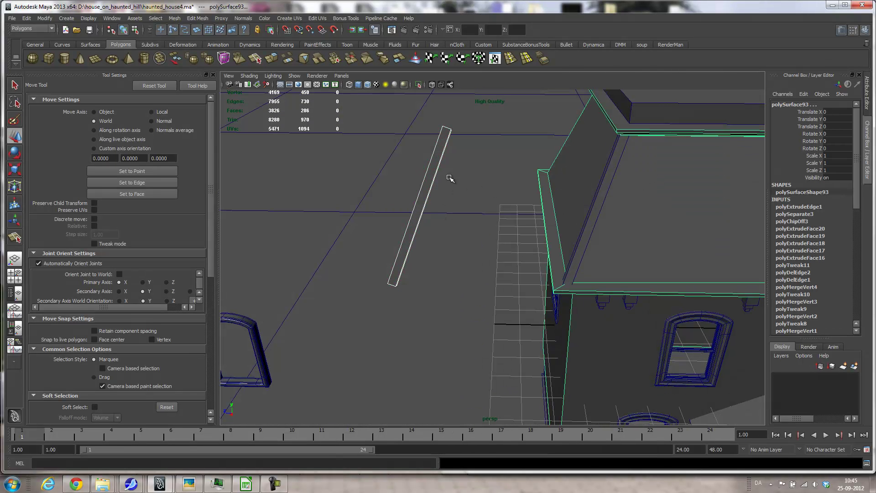
right_click_drag(434, 176, 431, 158)
left_click(435, 172)
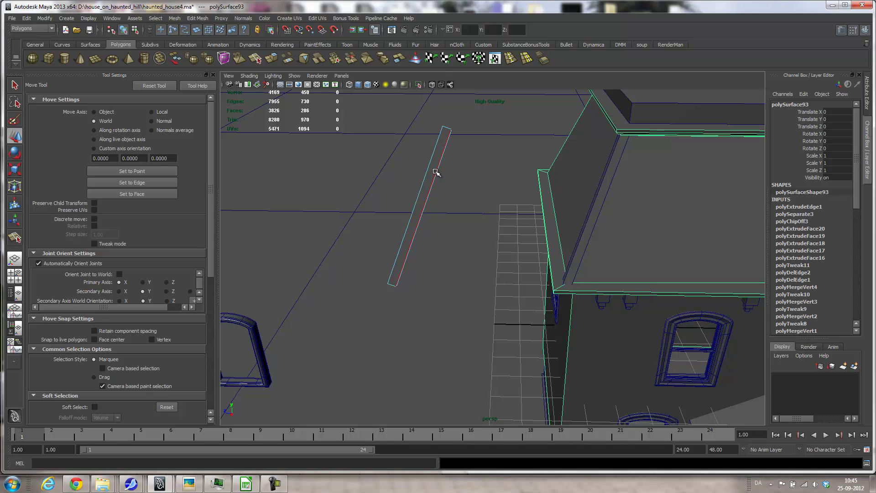
left_click(436, 172)
right_click_drag(579, 156, 574, 141)
left_click(567, 140, "shift")
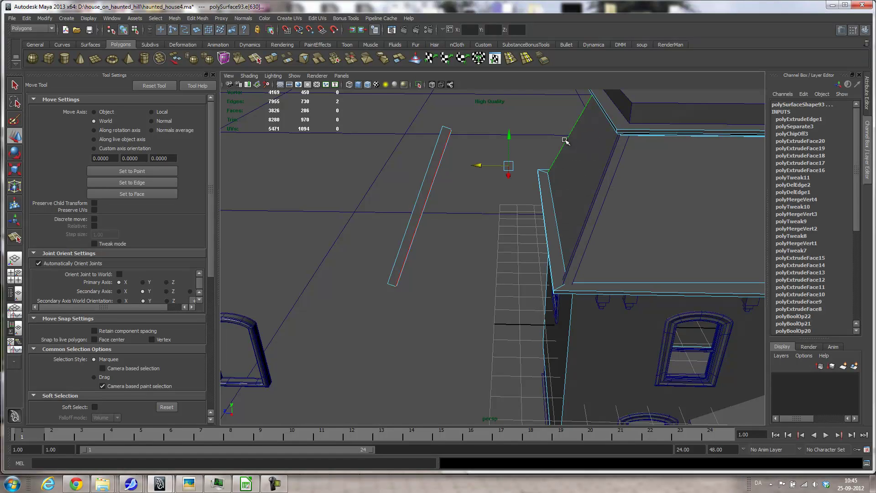
Snap the duplicated strip onto the side wing's rear roof corner using 2 Points to 2 Points
left_click(54, 21)
mouse_move(68, 58)
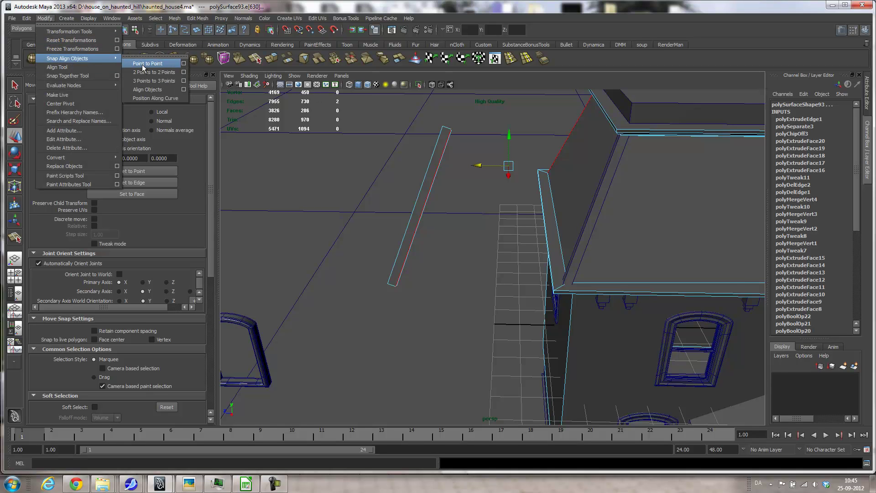
left_click(137, 63)
left_click_drag(428, 149, 478, 148, "alt")
right_click_drag(477, 148, 460, 127, "alt")
middle_click_drag(459, 127, 510, 252, "alt")
left_click_drag(511, 252, 451, 228, "alt")
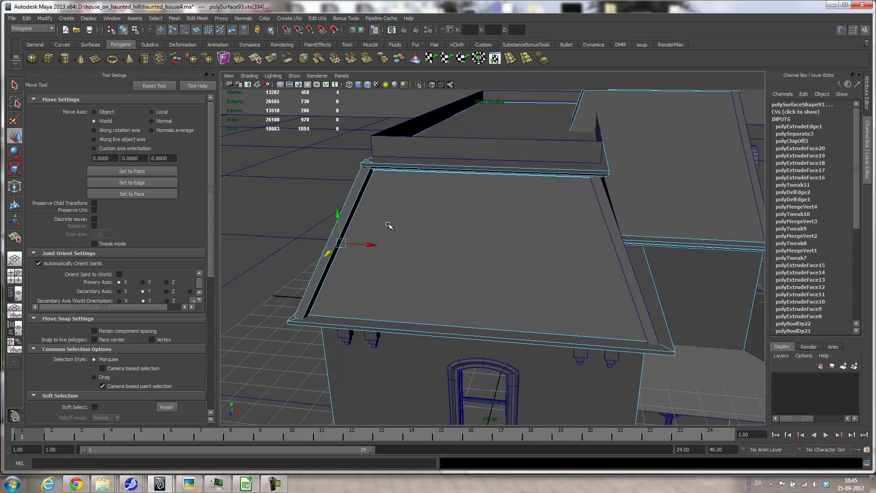
Adjust the rear corner strip's position to about X -3.64, Y 6.35, Z 9.14 so it sits on the roof corner
right_click_drag(351, 204, 363, 193)
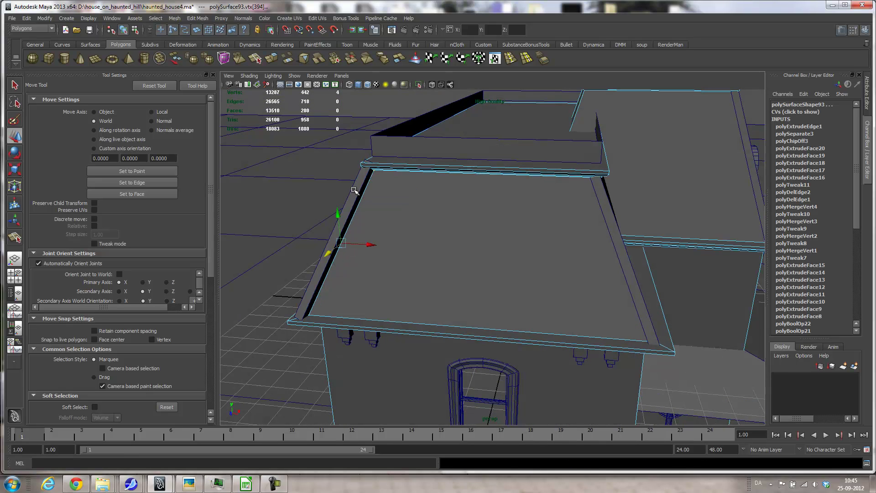
left_click(354, 190)
left_click_drag(396, 243, 438, 269, "alt")
middle_click_drag(439, 270, 612, 185, "alt")
left_click_drag(611, 186, 515, 265, "alt")
left_click_drag(482, 338, 378, 287, "alt")
left_click_drag(417, 255, 468, 259)
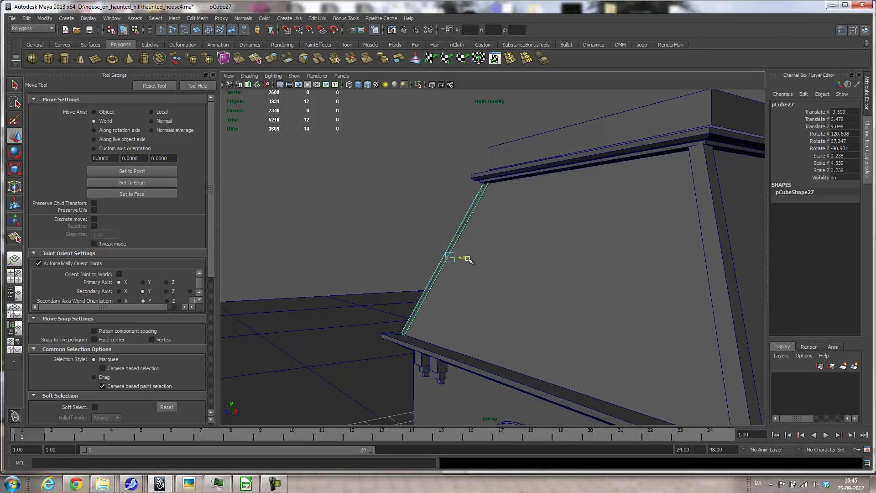
left_click_drag(427, 257, 427, 256)
left_click_drag(426, 257, 505, 229, "alt")
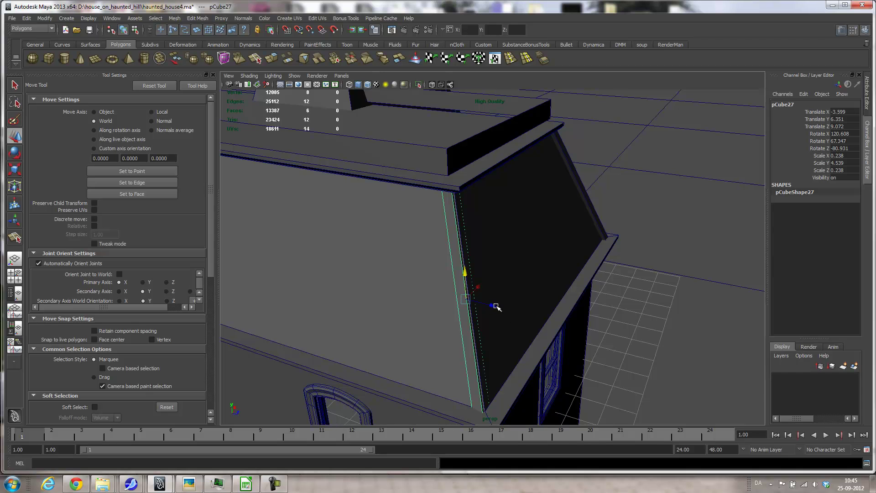
left_click_drag(495, 305, 559, 225)
Select the side wing's front and rear roof corner strips and group them
scroll(559, 224, "down", 6)
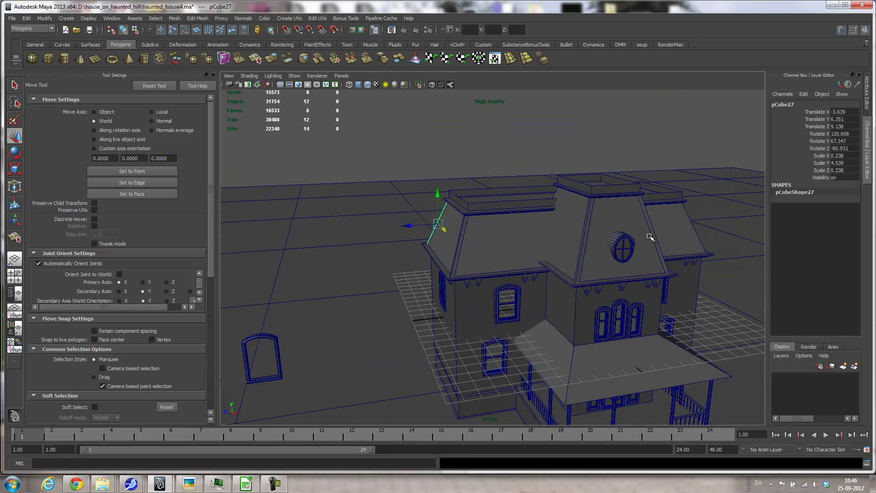
left_click(459, 246, "shift")
mouse_move(499, 325)
left_mouse_down("alt")
mouse_move(420, 325)
mouse_move(475, 324)
mouse_move(497, 338)
left_mouse_up("alt")
scroll(526, 219, "down", 3)
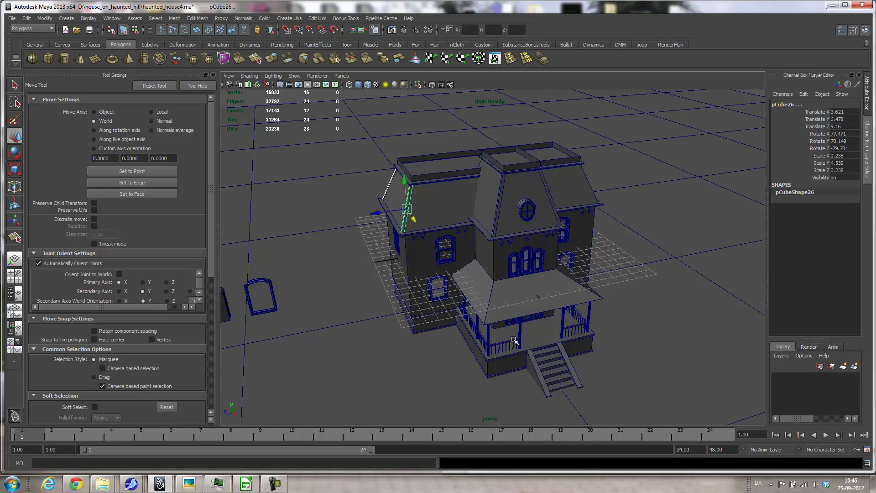
left_click(26, 18)
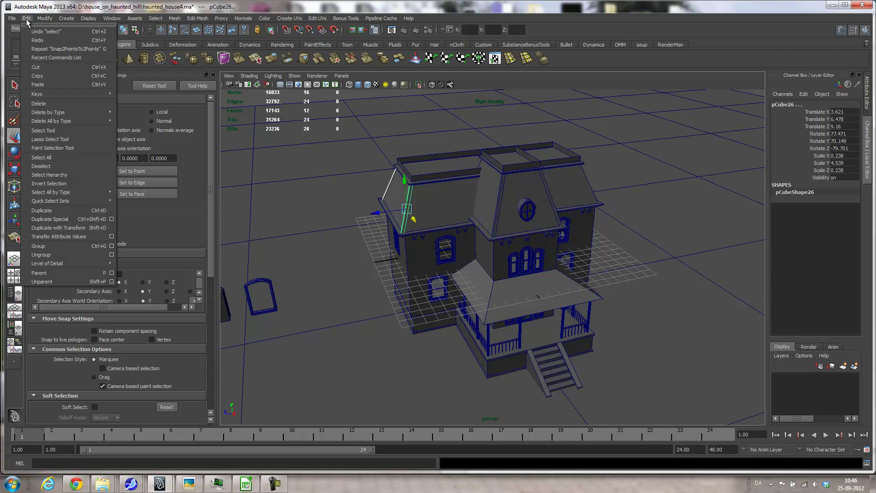
left_click(53, 245)
Duplicate the strip group and mirror the copy onto the opposite side wing with a Z scale of -1
left_click(28, 19)
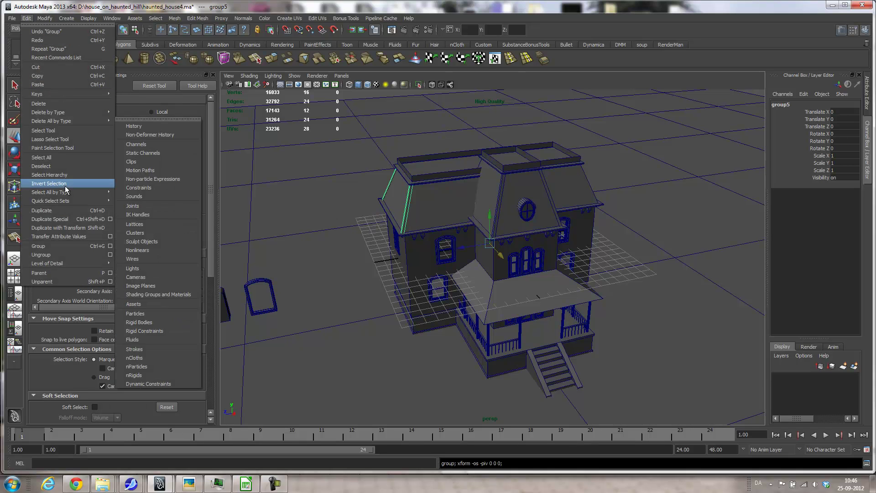
left_click(56, 211)
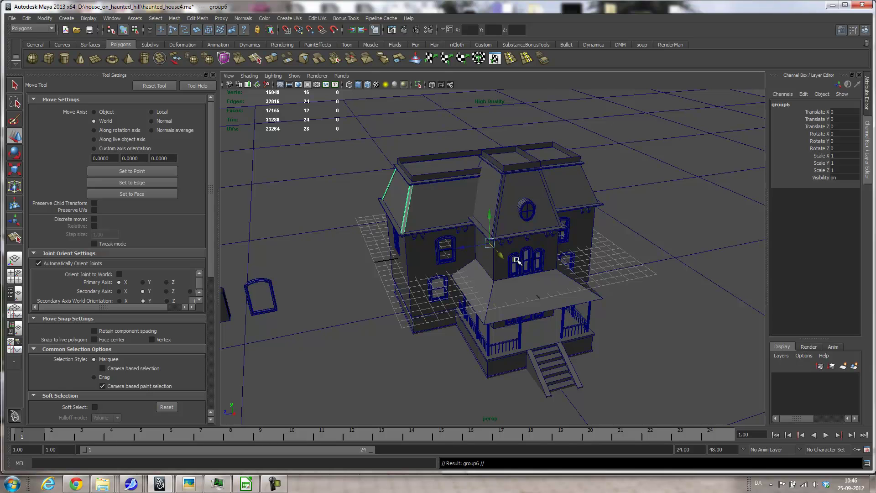
key("r")
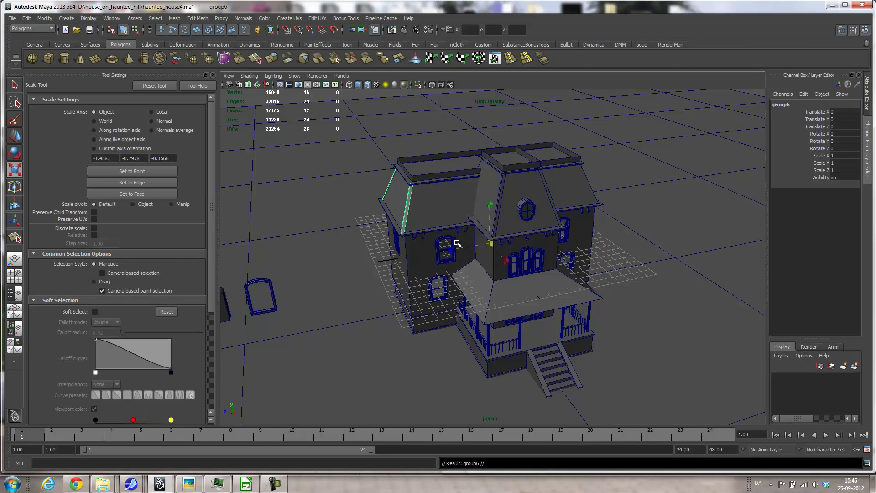
left_click_drag(450, 251, 527, 242)
left_click(842, 170)
key("Return")
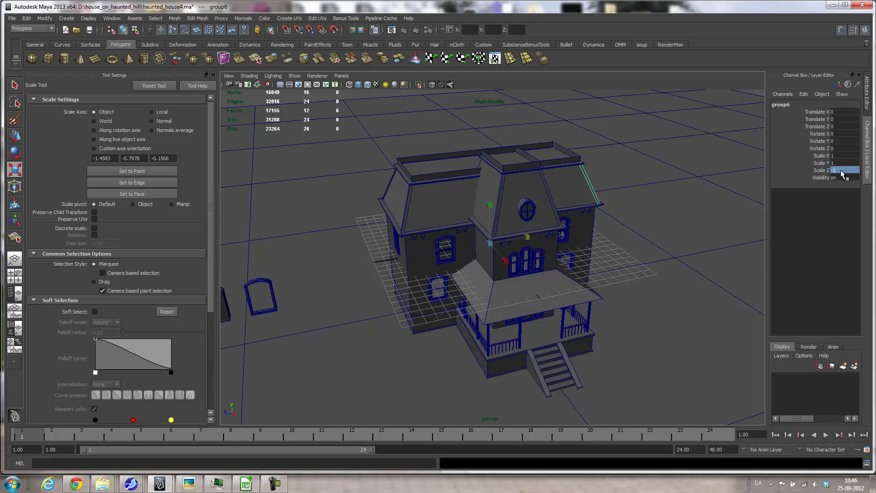
left_click_drag(593, 201, 545, 199, "alt")
right_click_drag(545, 199, 642, 183, "alt")
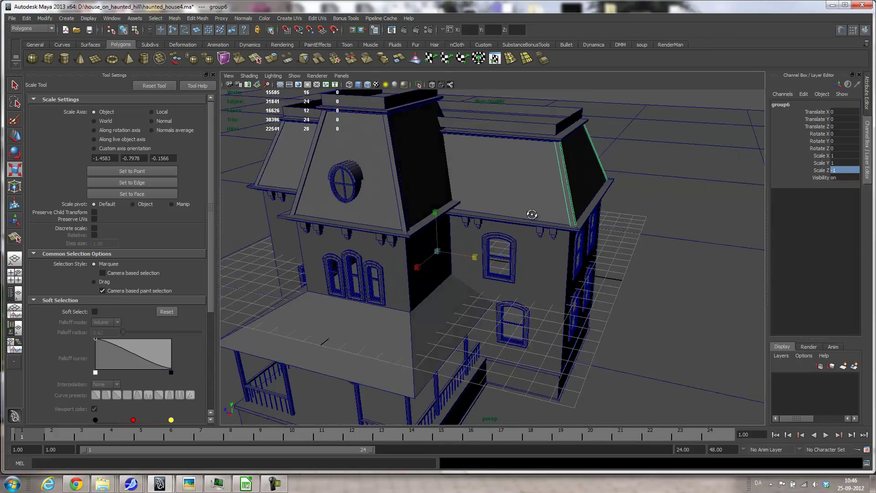
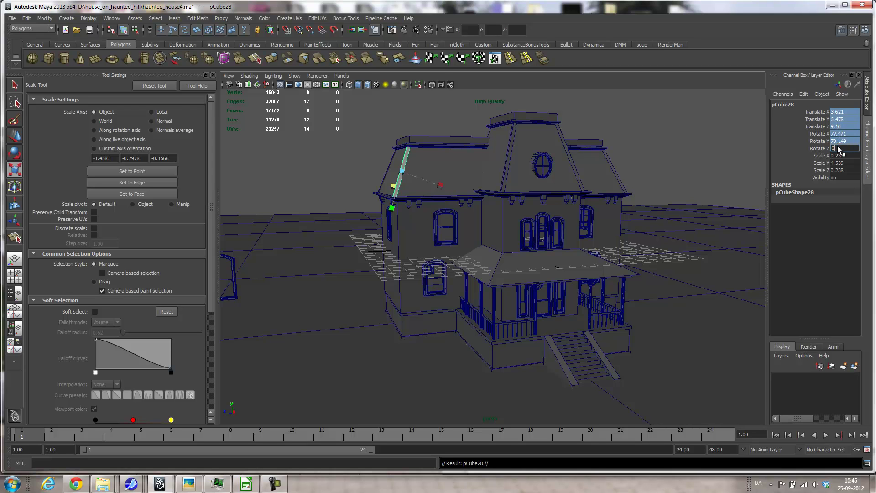
Reset the new strip copy's translation and rotation to 0 and move it along Z to about 12.57
key("Return")
key("w")
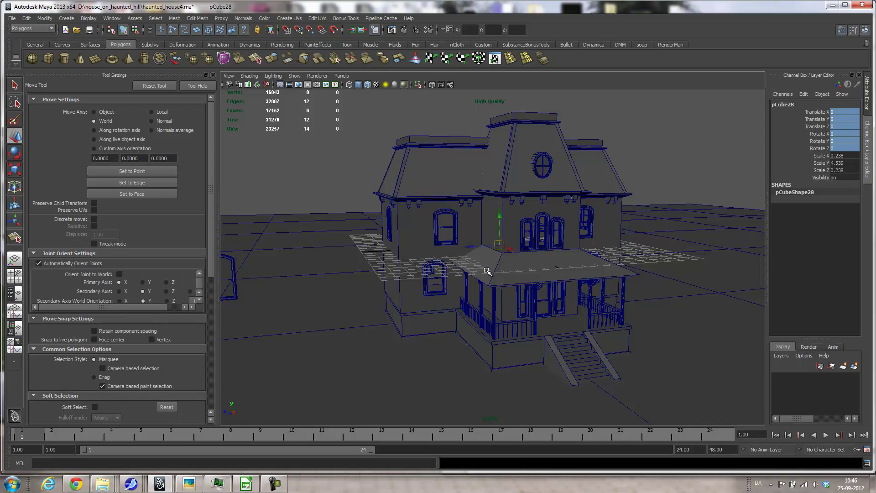
left_click_drag(472, 248, 347, 264)
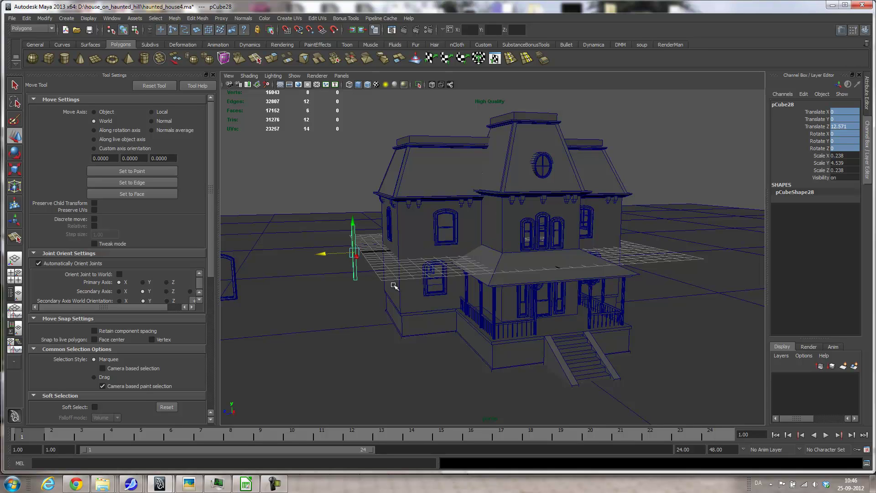
Snap the upright strip to the side wing's front wall corner and raise it to about Y 0.07
key("c")
middle_click_drag(397, 251, 397, 263)
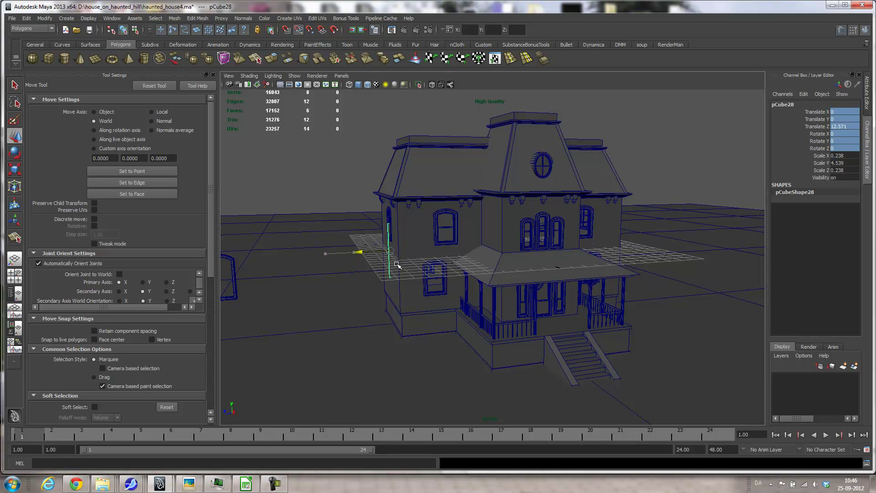
key("c")
middle_click_drag(400, 244, 399, 269)
left_click_drag(447, 287, 482, 301, "alt")
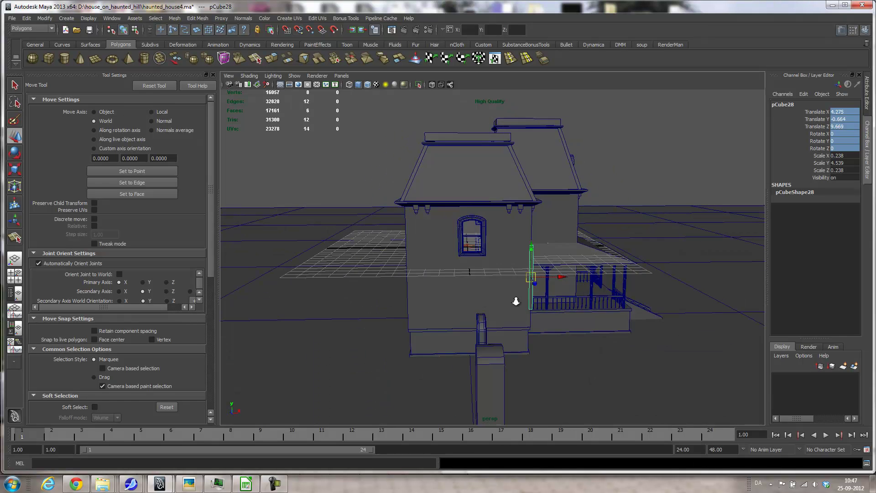
right_click_drag(483, 301, 553, 300, "alt")
left_click_drag(554, 300, 413, 233, "alt")
middle_click_drag(401, 231, 401, 209)
Stretch the upright strip to a Y scale of about 8.59 and nudge it to about X 4.23 on the wall corner
key("r")
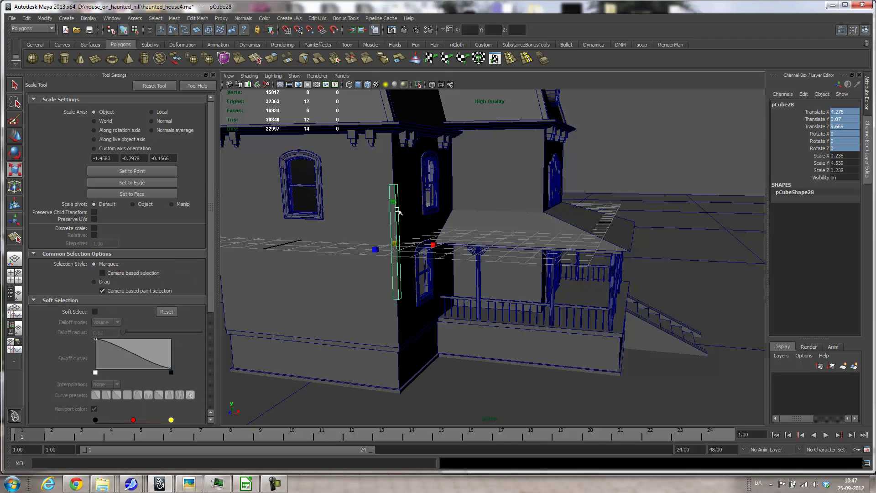
mouse_move(393, 201)
left_mouse_down()
mouse_move(396, 165)
mouse_move(382, 190)
left_mouse_up()
middle_click_drag(400, 181, 425, 177, "alt")
left_click_drag(425, 177, 384, 183, "alt")
right_click_drag(385, 184, 453, 190, "alt")
left_click_drag(453, 190, 547, 185, "alt")
right_click_drag(547, 185, 626, 207, "alt")
left_click_drag(574, 201, 623, 203, "alt")
middle_click_drag(626, 229, 603, 223, "alt")
key("w")
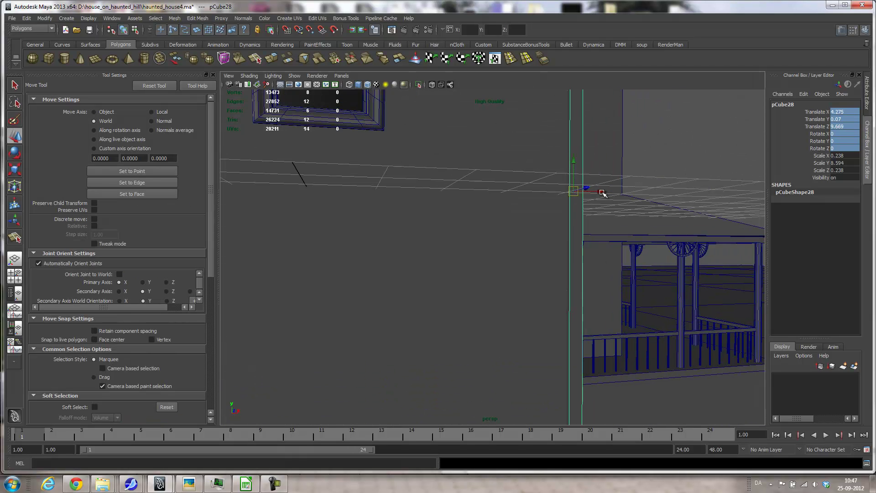
left_click_drag(602, 193, 451, 261)
Duplicate the wall corner strip and move the copy to the side wing's rear wall corner at about X -4.21
left_click_drag(354, 227, 647, 243, "alt")
right_click_drag(674, 285, 475, 284, "alt")
left_click_drag(475, 283, 447, 281, "alt")
key("ctrl+d")
left_click_drag(554, 252, 466, 277)
middle_click_drag(600, 256, 420, 249, "alt")
left_click_drag(420, 248, 442, 254, "alt")
right_click_drag(442, 255, 617, 285, "alt")
right_click_drag(667, 300, 455, 304, "alt")
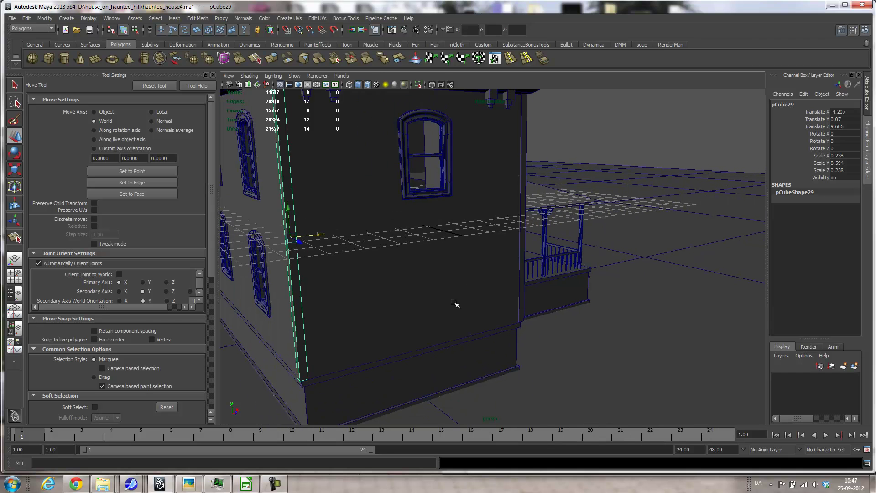
Duplicate both wall corner strips and move the copies along Z to about -9.59 on the opposite side wing
left_click(524, 218, "shift")
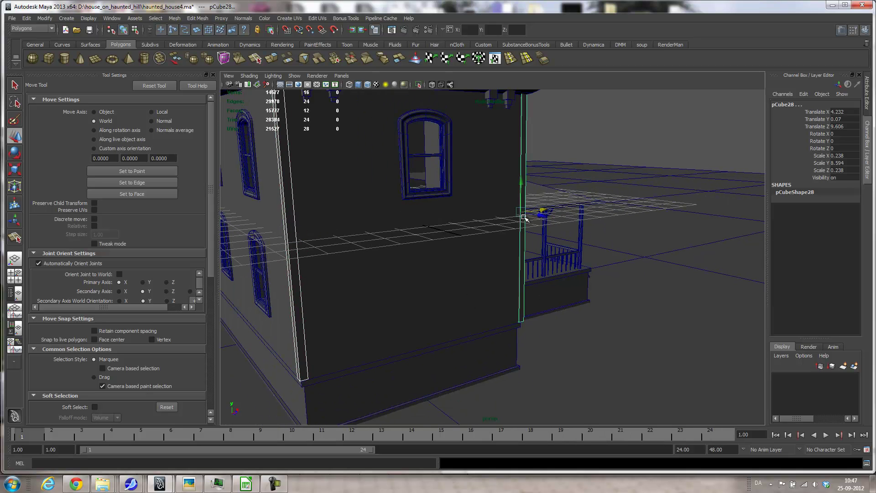
key("ctrl+d")
left_click_drag(447, 240, 511, 277, "alt")
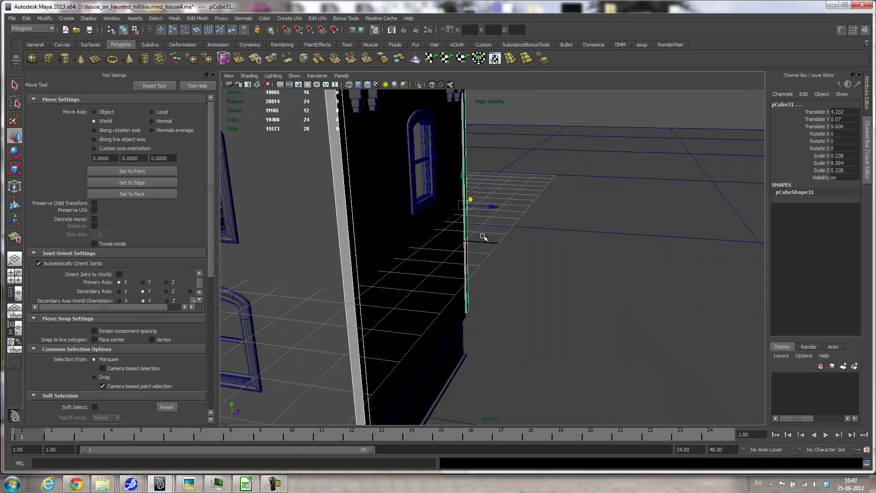
left_click_drag(495, 207, 285, 204)
right_click_drag(482, 246, 376, 258, "alt")
left_click_drag(376, 258, 256, 237, "alt")
middle_click_drag(349, 230, 614, 231, "alt")
left_click_drag(499, 231, 566, 268)
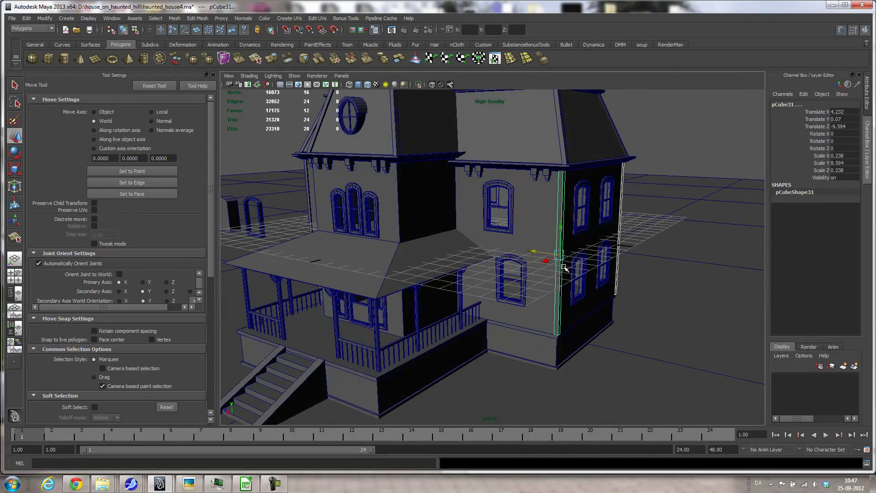
Fine-tune the two copied wall strips to about Z -9.575 against the opposite wing's corners
right_click_drag(566, 268, 666, 278, "alt")
middle_click_drag(666, 277, 563, 263, "alt")
right_click_drag(563, 263, 757, 273, "alt")
left_click_drag(418, 208, 415, 208)
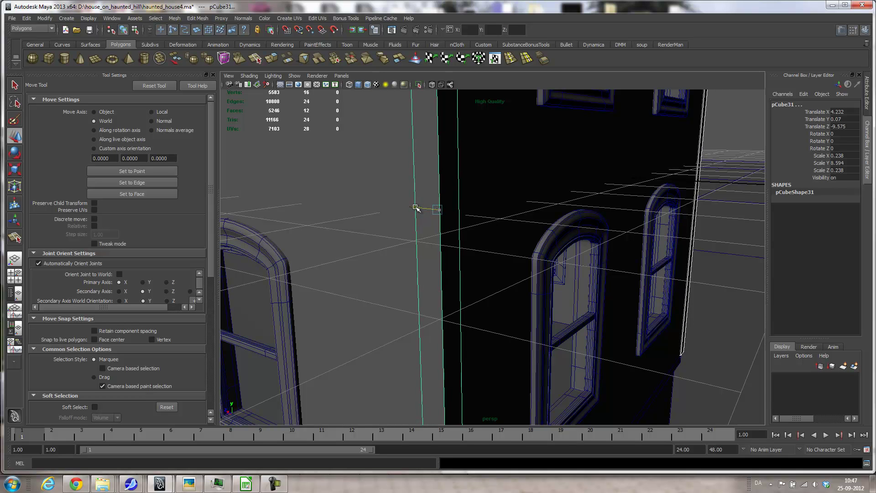
Compare the whole model with the house reference photo in Picasa Photo Viewer
right_click_drag(592, 198, 303, 189, "alt")
left_click_drag(303, 190, 519, 198, "alt")
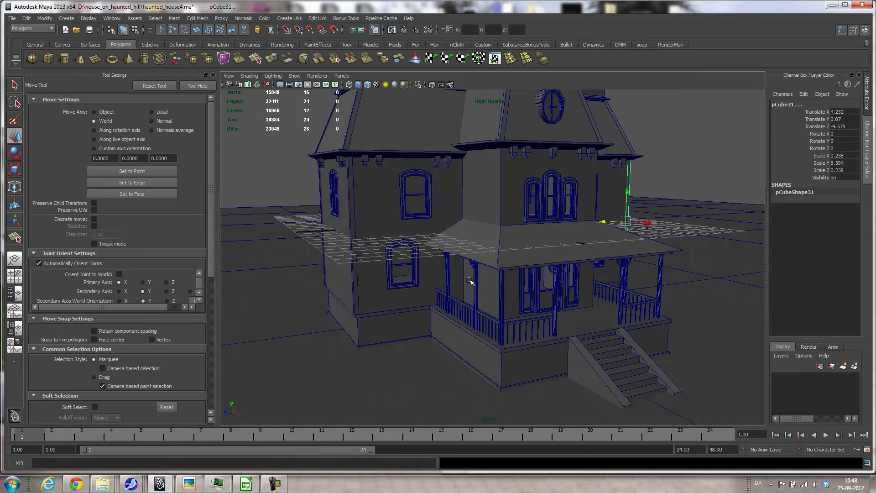
left_click(189, 483)
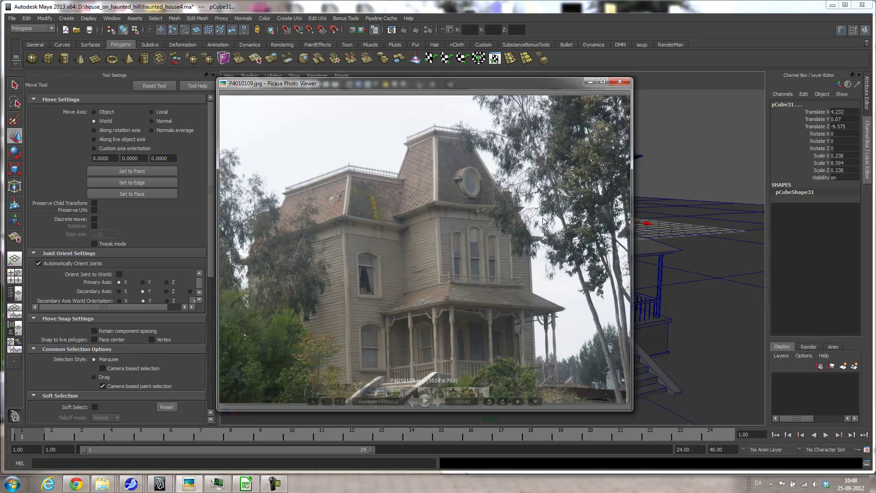
left_click(590, 82)
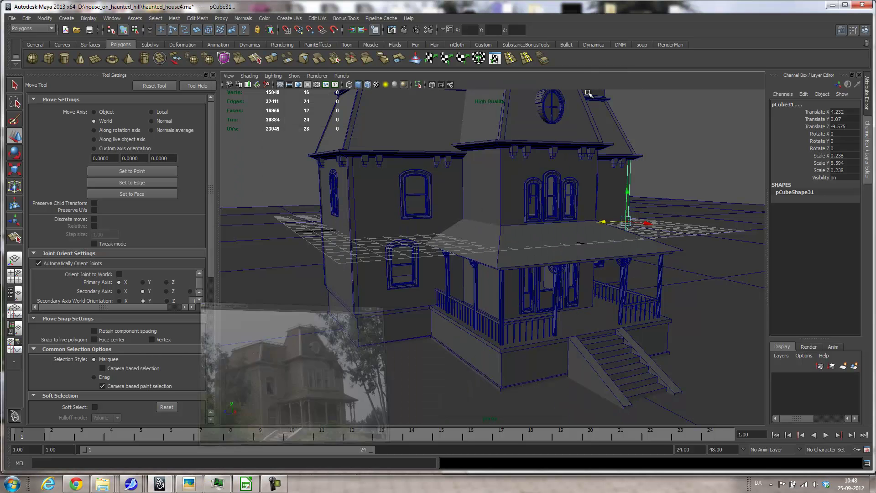
Create a new polygon cube at the origin
mouse_move(587, 170)
left_mouse_down("alt")
mouse_move(606, 167)
mouse_move(578, 168)
left_mouse_up("alt")
middle_click_drag(579, 169, 580, 219, "alt")
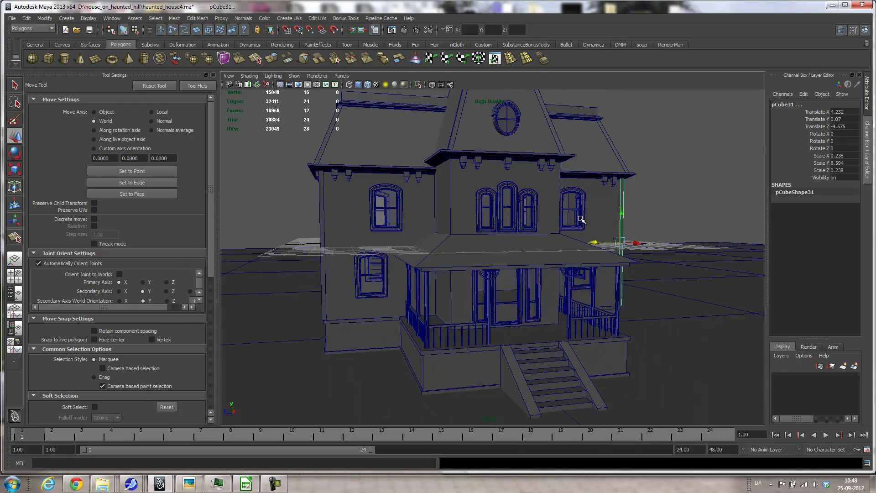
right_click_drag(581, 219, 384, 184, "alt")
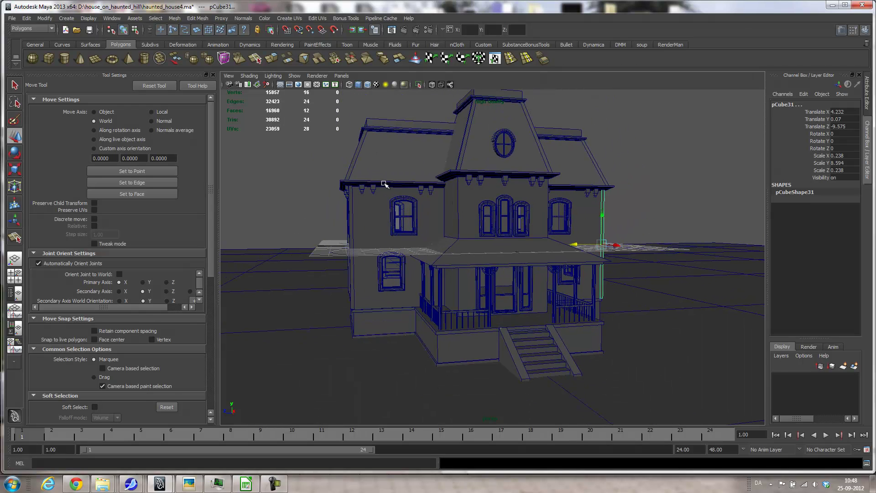
left_click(47, 58)
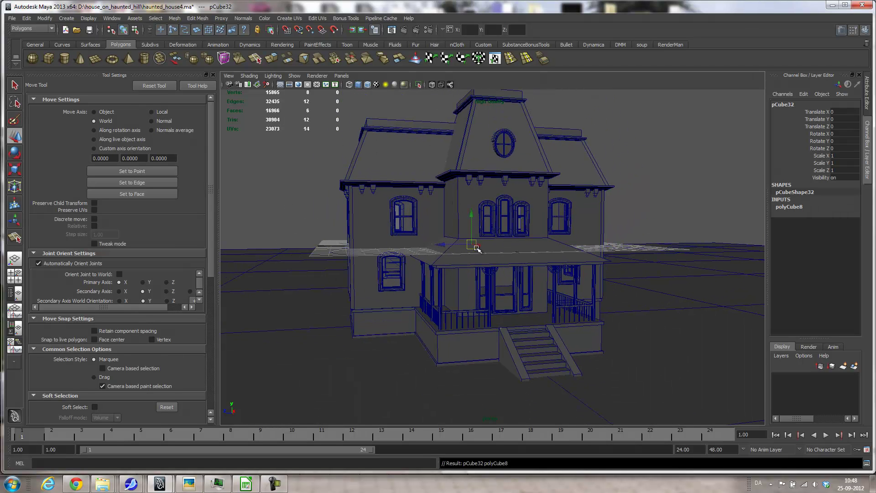
Move the new cube to the tower's front wall above the triple window and flatten it to about 0.114 in X
left_click_drag(483, 247, 536, 286)
left_click_drag(536, 285, 636, 299, "alt")
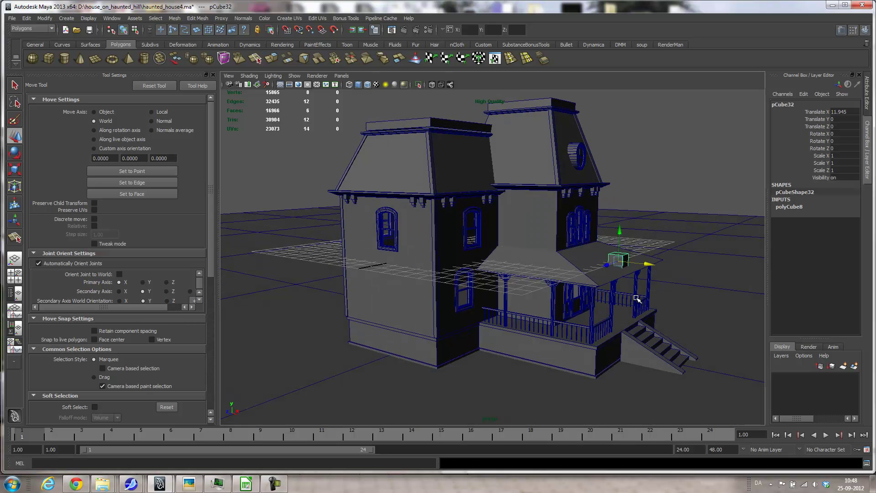
key("r")
left_click_drag(657, 266, 625, 269)
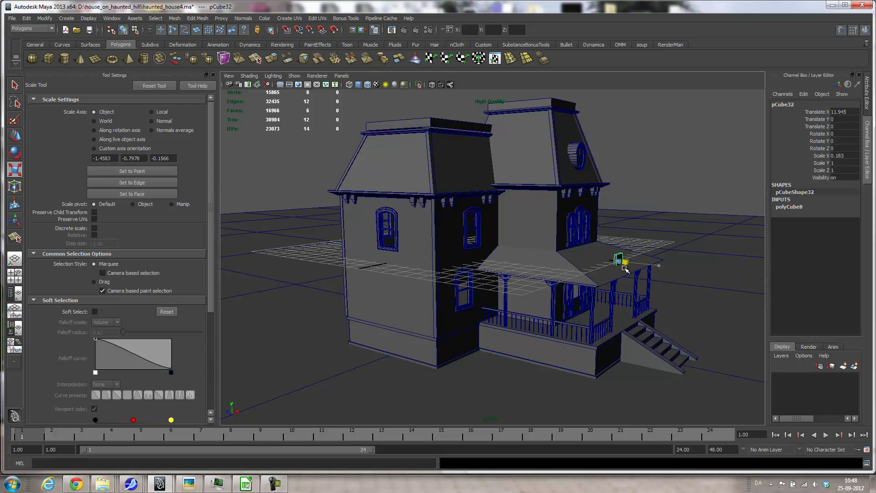
key("w")
left_click_drag(621, 234, 528, 231)
right_click_drag(528, 231, 661, 255, "alt")
middle_click_drag(659, 247, 572, 333, "alt")
scroll(558, 334, "up", 10)
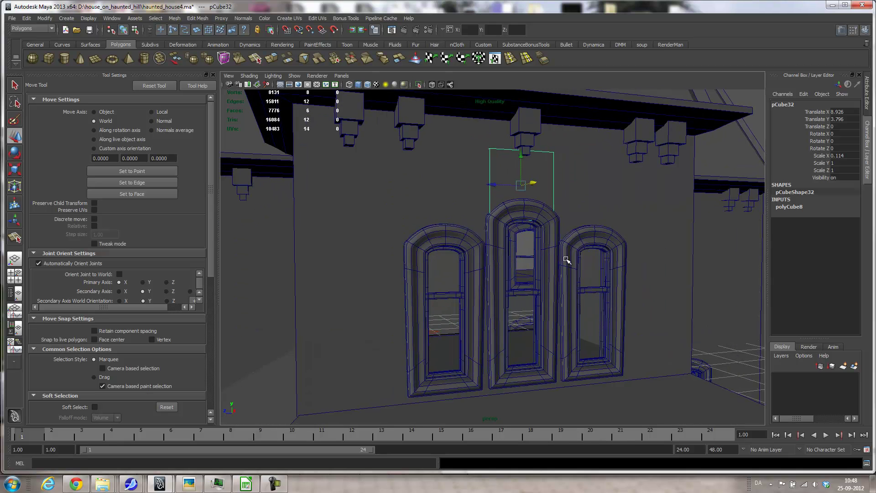
Raise the flattened cube to about Y 4.387 beneath the tower cornice and reduce its Y scale to about 0.731
left_click_drag(518, 203, 518, 171)
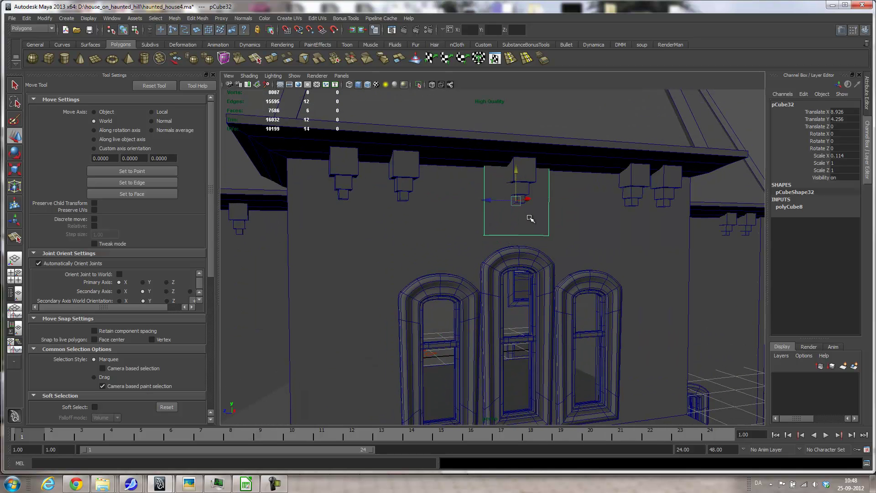
key("r")
mouse_move(519, 160)
left_mouse_down()
mouse_move(519, 174)
mouse_move(518, 163)
left_mouse_up()
key("w")
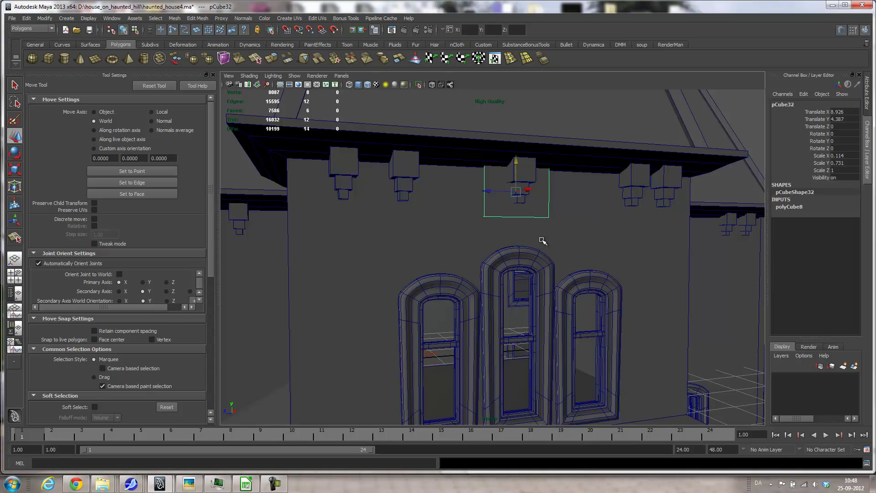
Widen the flattened cube along Z into a trim board spanning the tower's front wall, and deselect it
key("r")
middle_click_drag(476, 190, 234, 179)
right_click_drag(461, 243, 319, 250, "alt")
left_click_drag(319, 250, 358, 245, "alt")
right_click_drag(419, 290, 373, 294, "alt")
left_click(645, 242)
mouse_move(685, 284)
left_mouse_down("alt")
mouse_move(642, 284)
mouse_move(680, 285)
mouse_move(665, 290)
mouse_move(675, 293)
left_mouse_up("alt")
right_click_drag(560, 305, 657, 292, "alt")
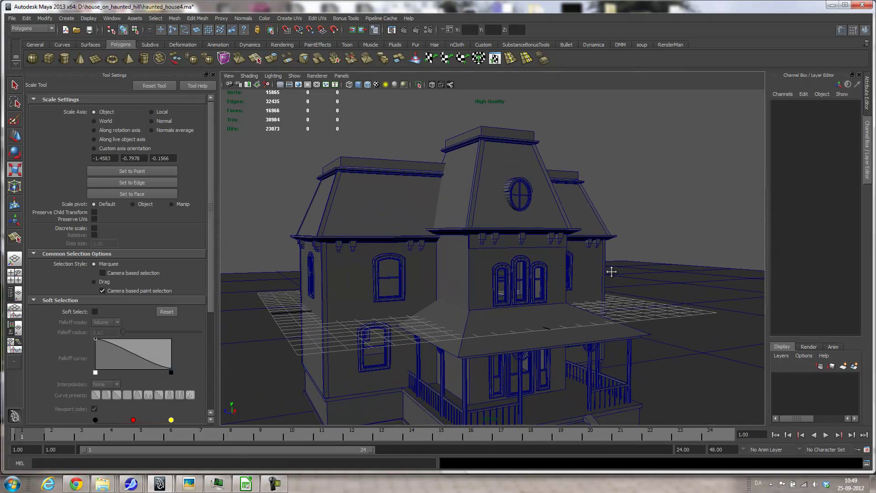
Duplicate the side wing's front corner strip and move the copy to the tower's front corner at about X 8.906, Z 3.003
middle_click_drag(610, 270, 614, 239, "alt")
left_click(329, 261)
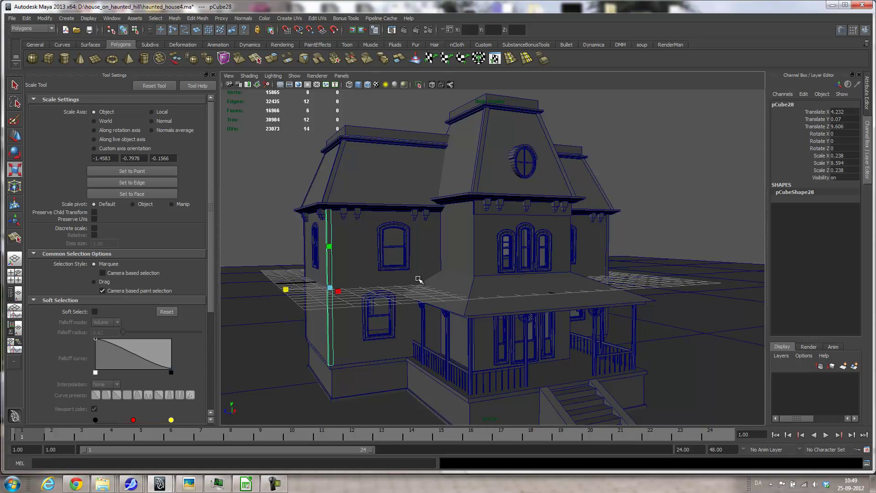
key("ctrl+d")
key("w")
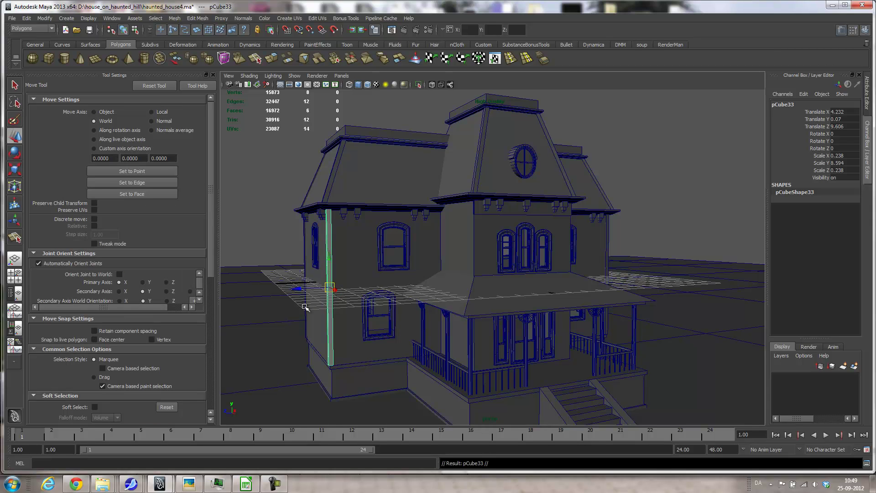
left_click_drag(296, 287, 487, 302)
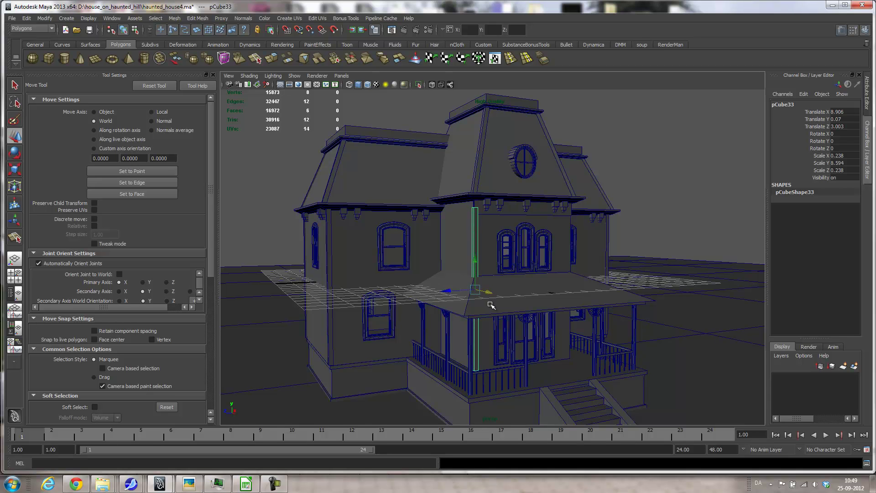
Lengthen the tower corner strip to a Y scale of about 9.177 and raise it to about Y 0.257
scroll(491, 305, "up", 5)
left_click_drag(531, 281, 453, 296, "alt")
key("r")
middle_click_drag(477, 250, 472, 205, "alt")
left_click_drag(472, 204, 519, 295, "alt")
Duplicate the tower corner strip and move the copy to Z -3 at the tower's other front corner
key("ctrl+d")
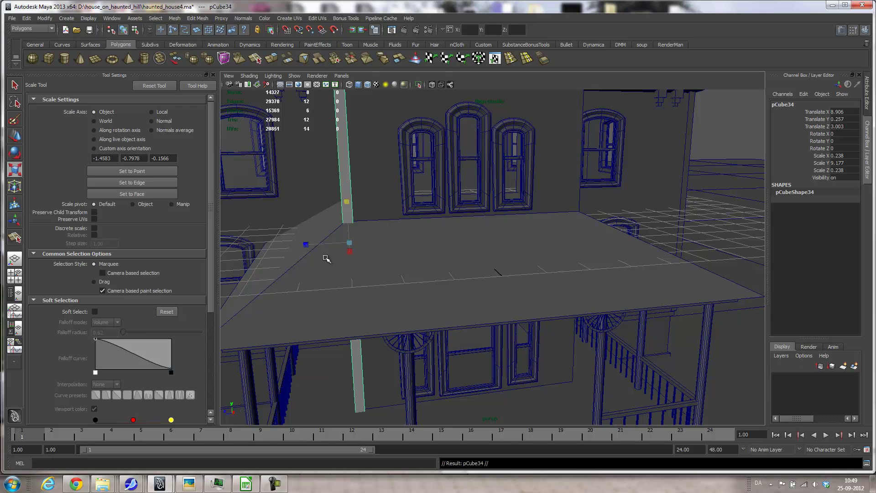
key("w")
left_click_drag(321, 244, 551, 261)
right_click_drag(553, 268, 444, 301, "alt")
left_click_drag(444, 301, 513, 284, "alt")
middle_click_drag(513, 283, 511, 286, "alt")
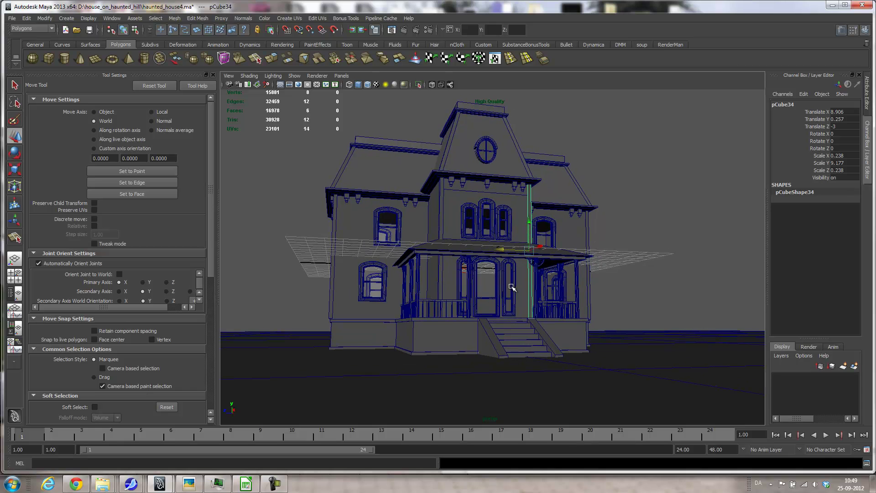
Render the current view of the whole house
left_click(403, 31)
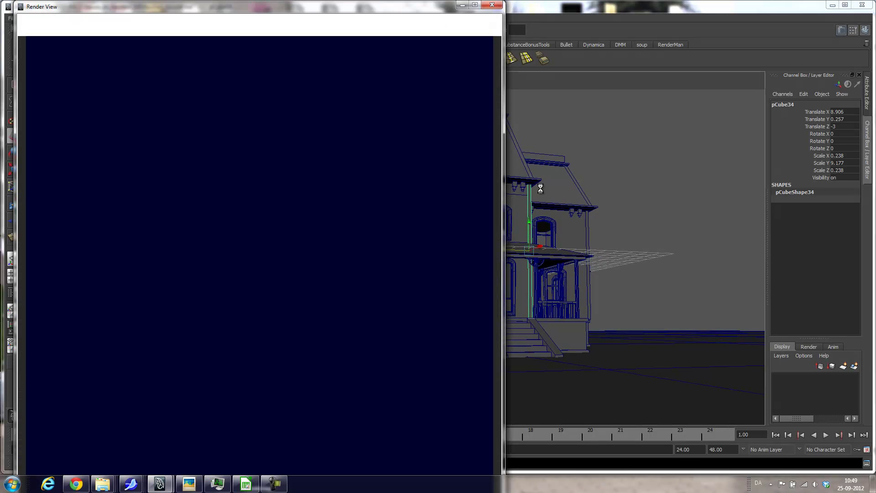